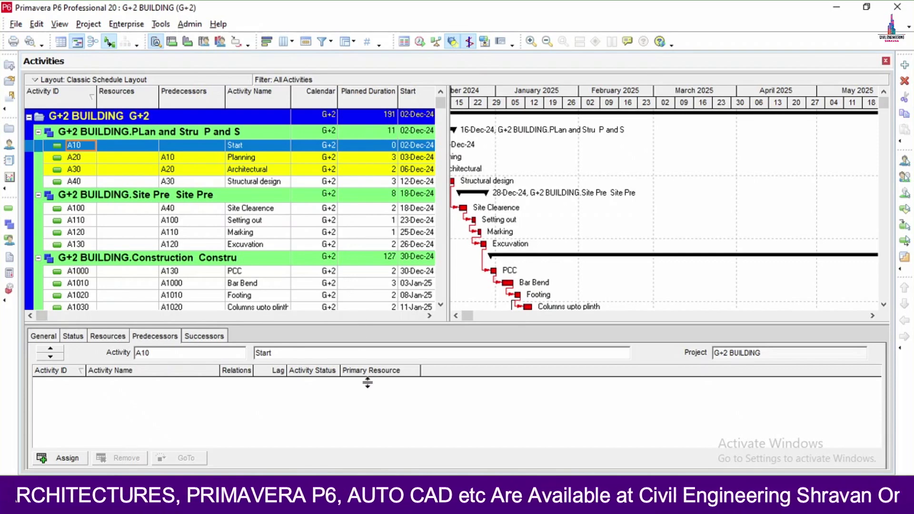
- Enlarge the activity table in height and widen it to reveal the Finish column beside the Gantt chart
left_click_drag(358, 323, 364, 383)
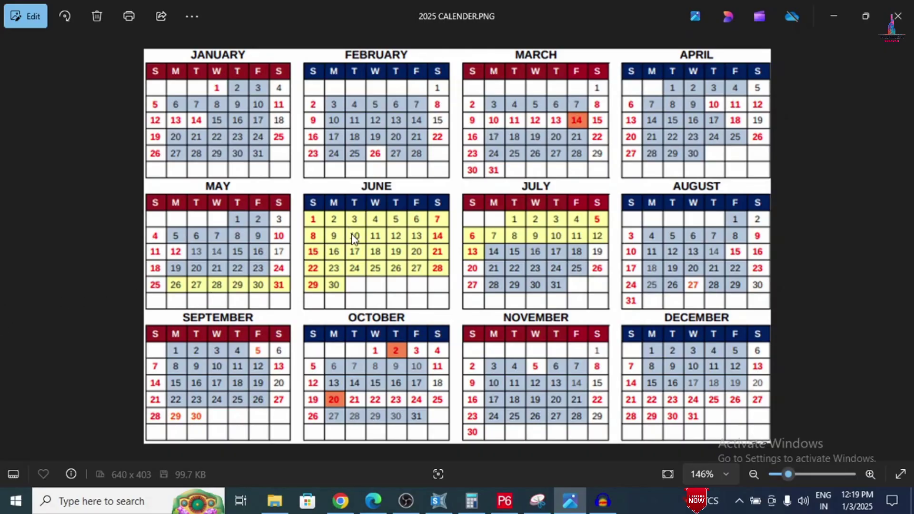
left_click(504, 500)
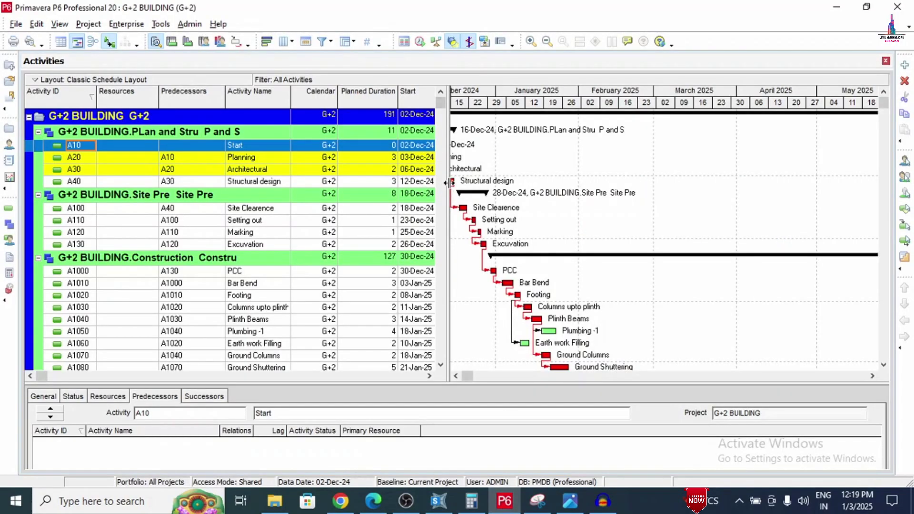
left_click_drag(531, 186, 532, 186)
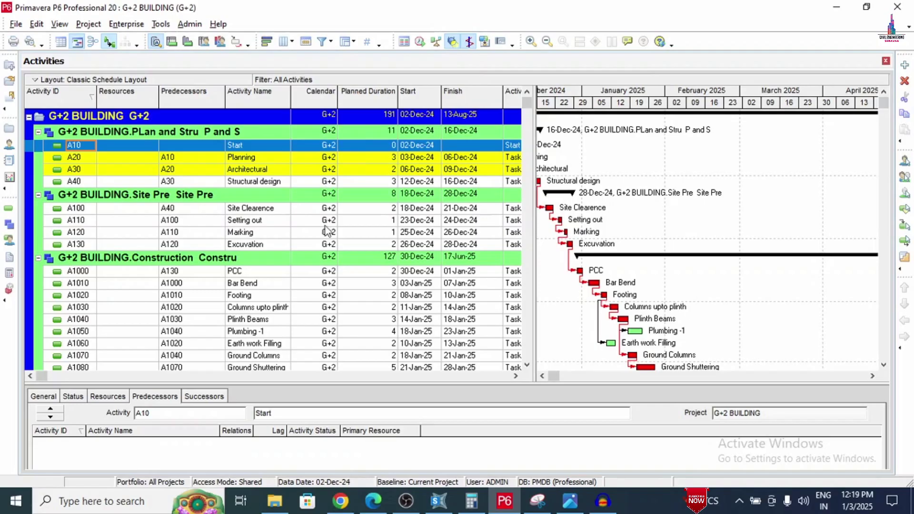
- Examine the G+2 BUILDING project's planned duration, start and finish dates, and consult the 2025 CALENDER.PNG holiday image
left_click(382, 117)
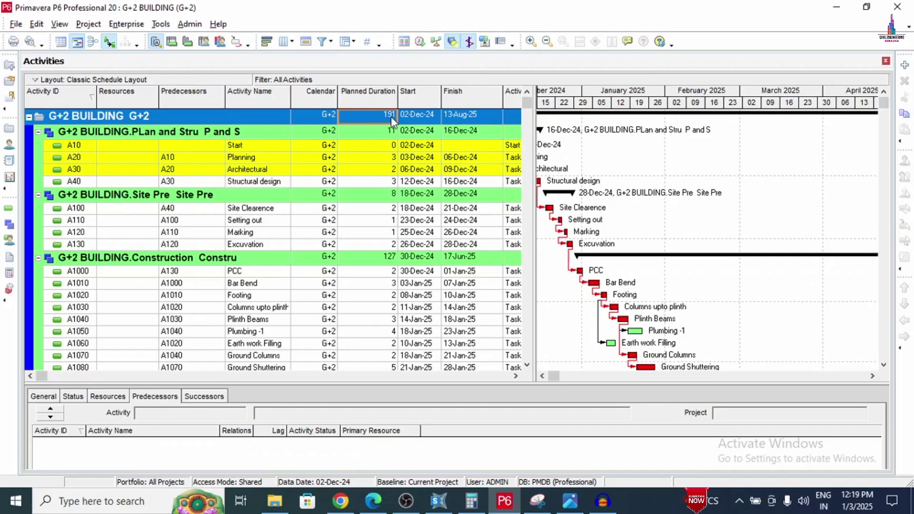
left_click(420, 120)
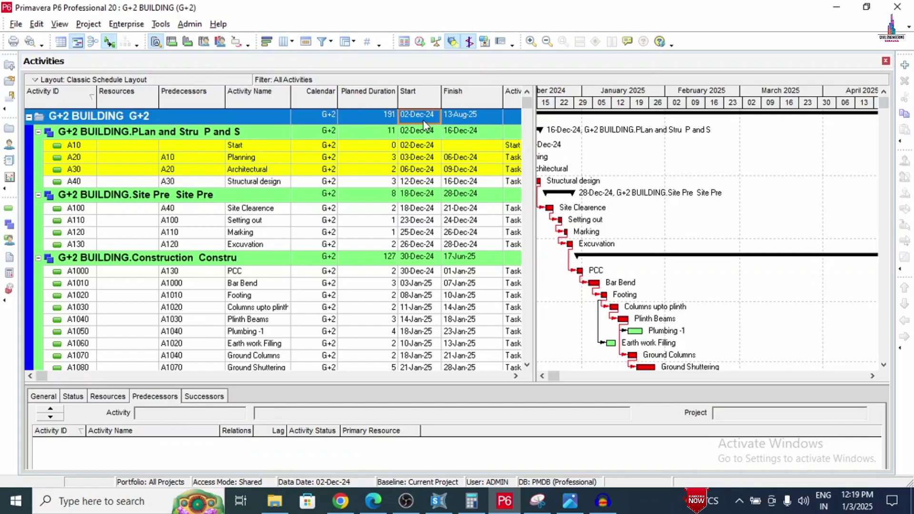
left_click(471, 118)
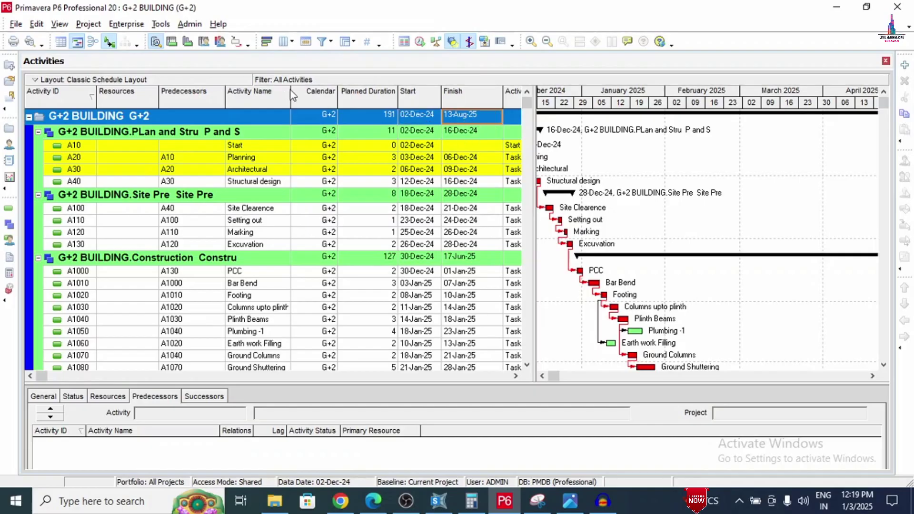
left_click(386, 117)
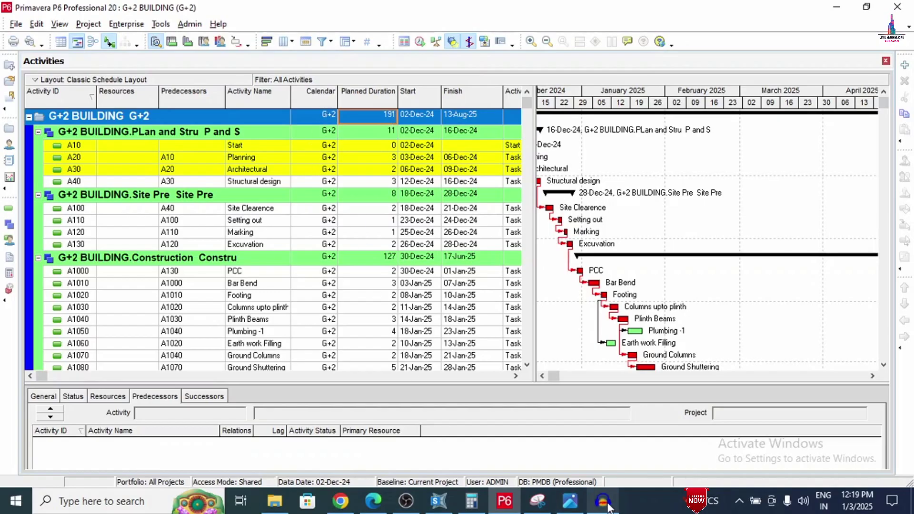
left_click(570, 501)
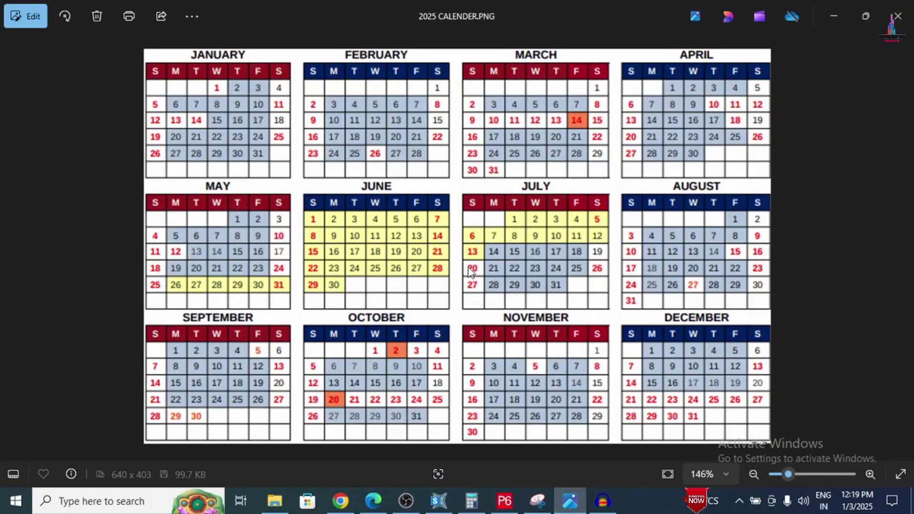
left_click(570, 503)
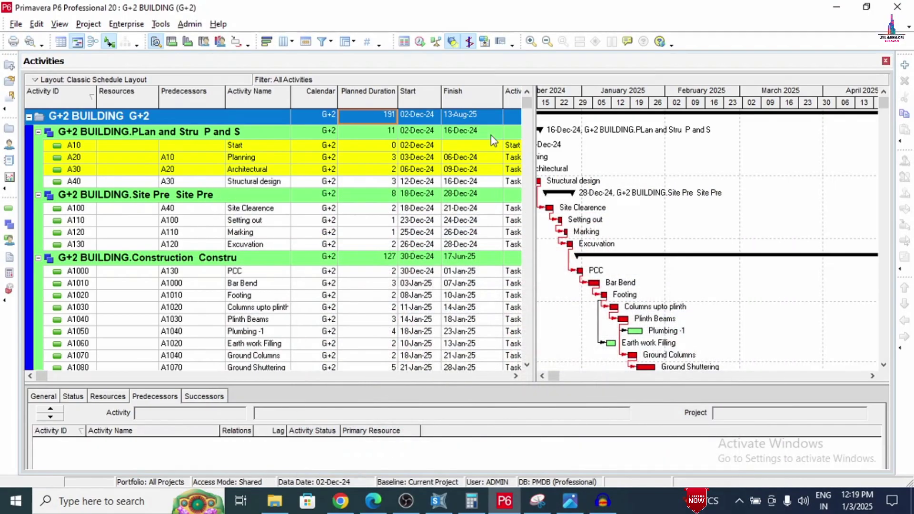
left_click(433, 119)
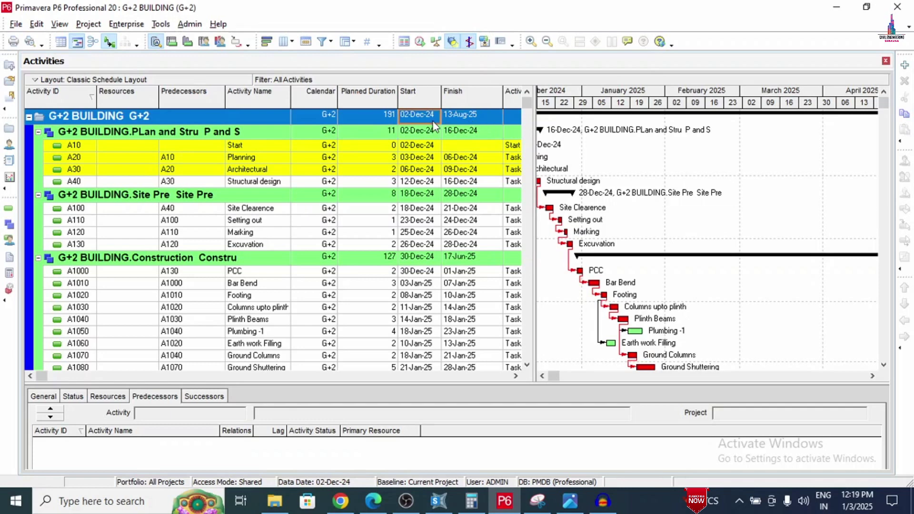
- Add a global calendar copied from Corporate - Standard Full Time and name it 2025
left_click(88, 24)
left_click(447, 6)
left_click(128, 26)
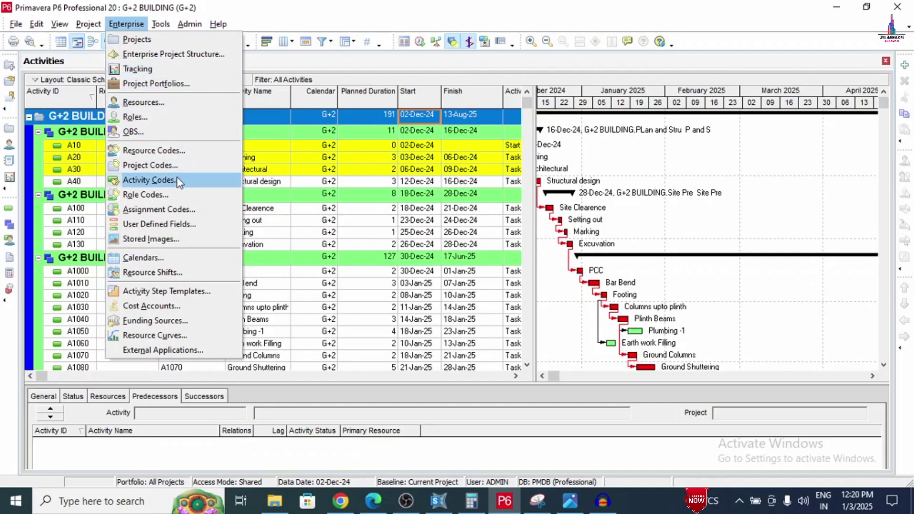
left_click(143, 257)
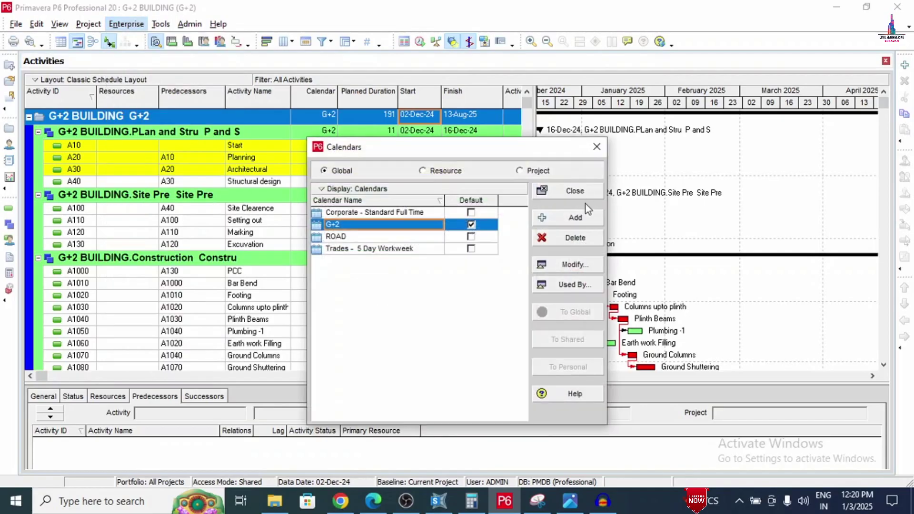
left_click(583, 221)
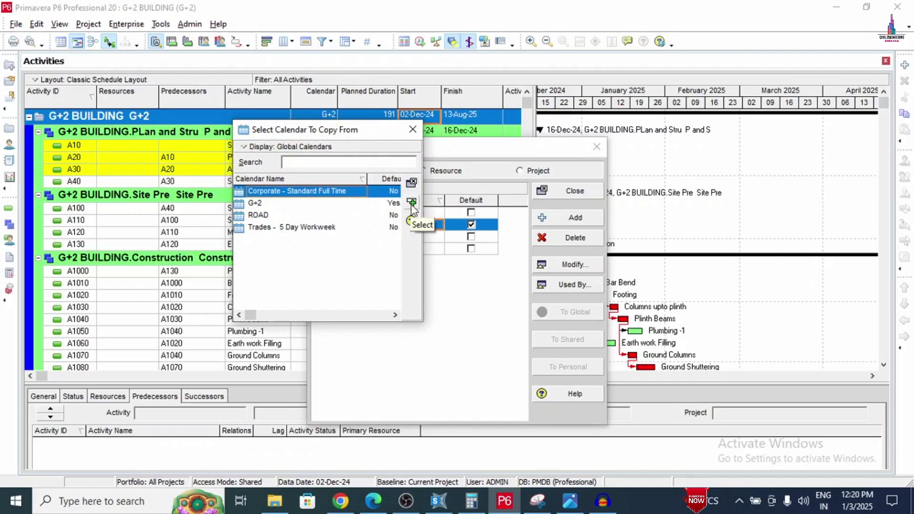
left_click(410, 205)
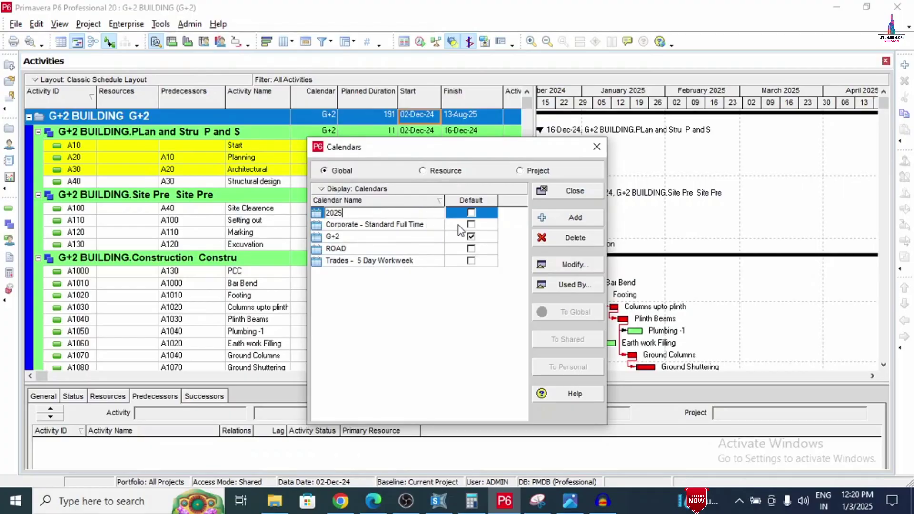
- Make the 2025 calendar the default global calendar and open it for modification
left_click(471, 214)
left_click(473, 215)
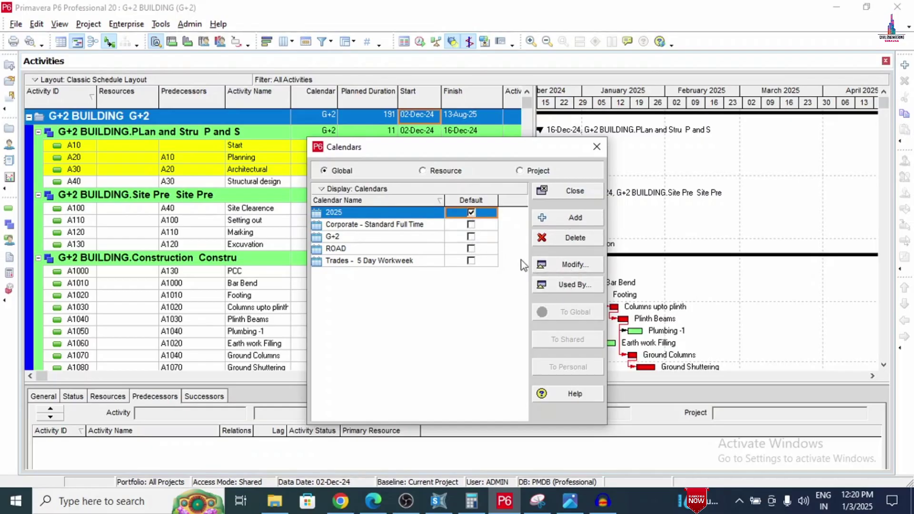
left_click(403, 214)
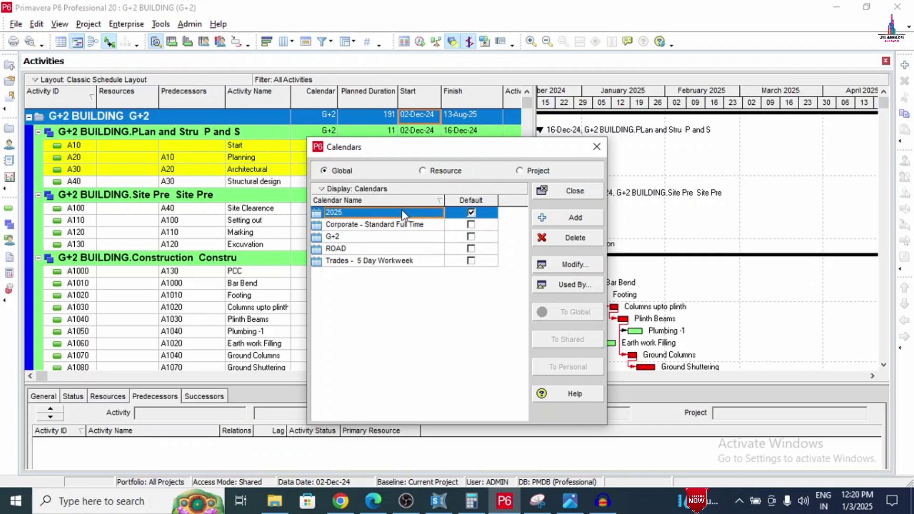
left_click(586, 267)
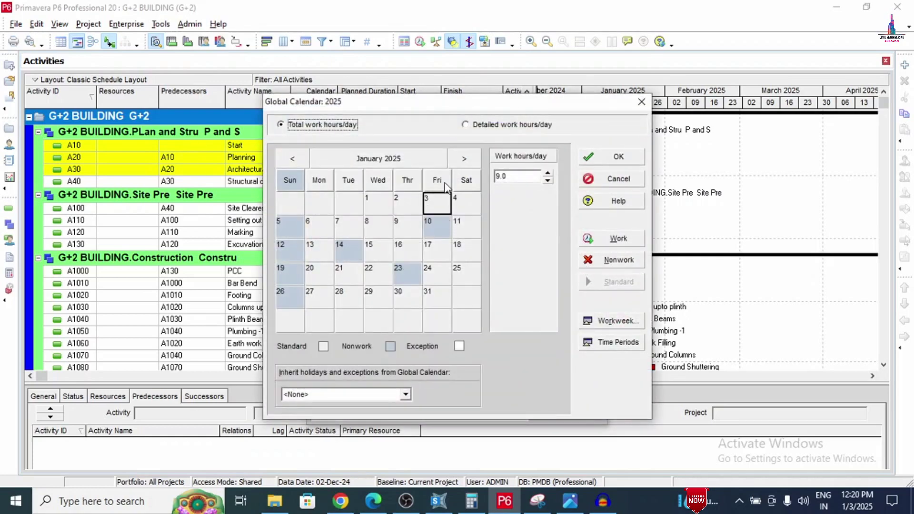
- Review the inherited nonwork days of the 2025 calendar month by month, including December 2024 and early 2026, and return to January 2025
left_click(456, 160)
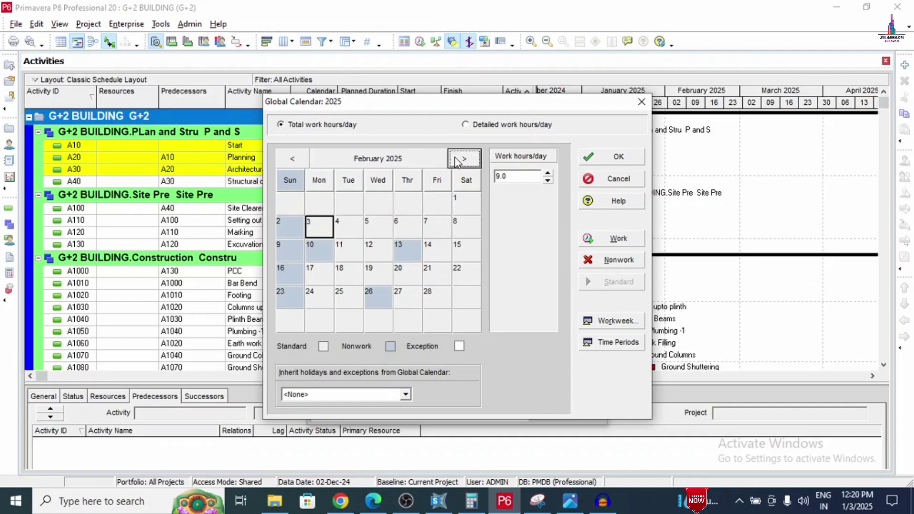
left_click(457, 160)
left_click(457, 160)
left_click(457, 160)
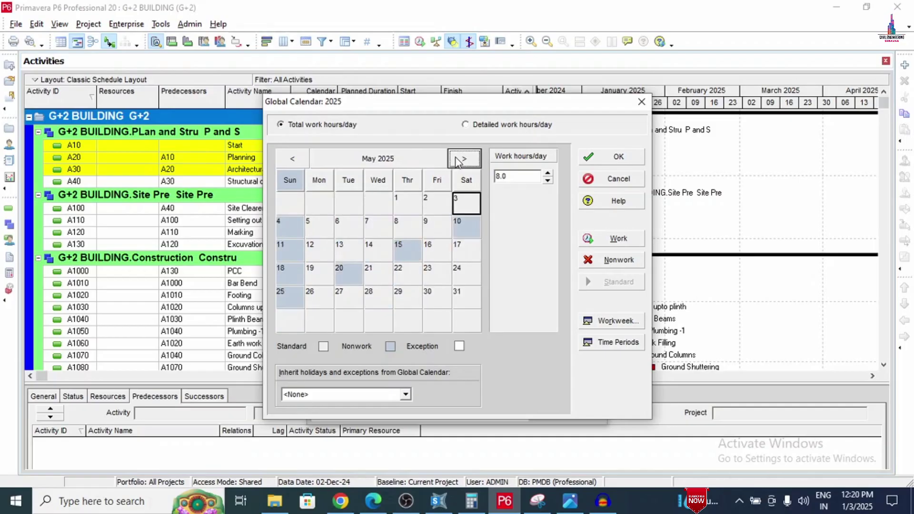
left_click(456, 161)
left_click(457, 160)
left_click(457, 160)
left_click(457, 161)
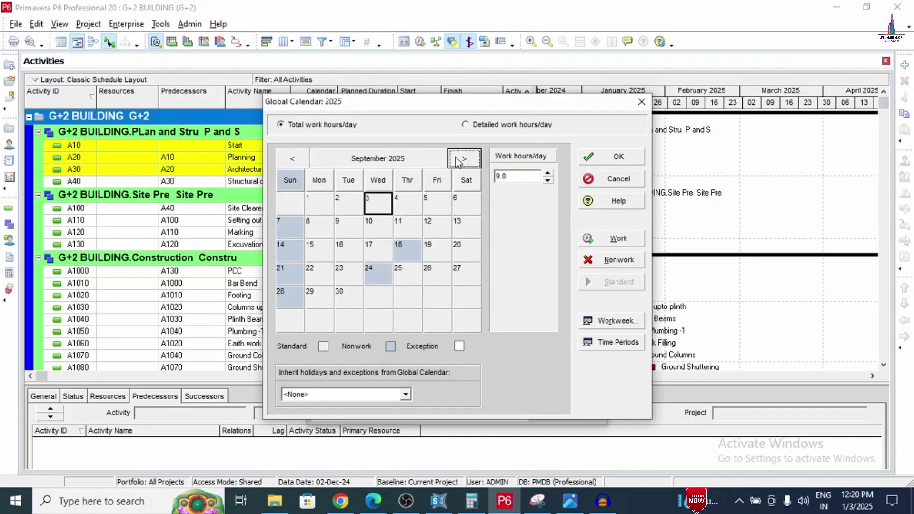
left_click(456, 160)
left_click(457, 160)
left_click(457, 160)
left_click(456, 161)
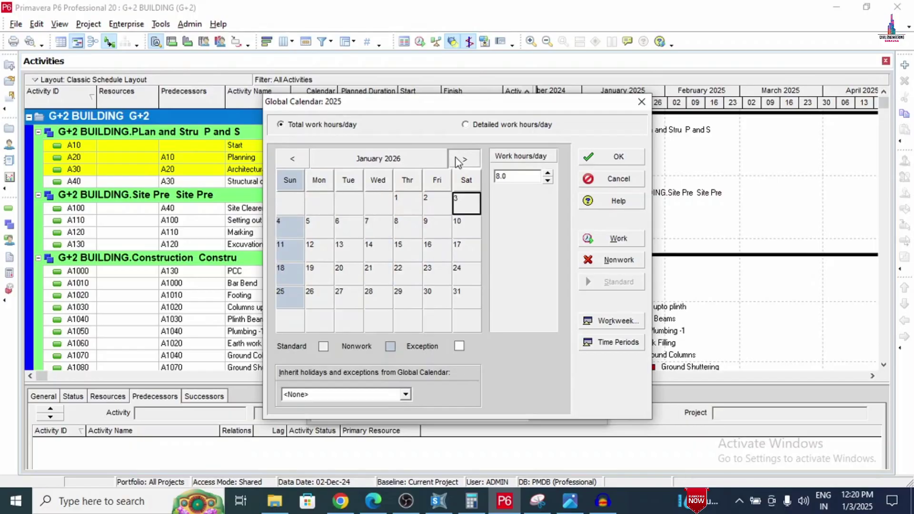
left_click(457, 160)
left_click(456, 160)
left_click(300, 162)
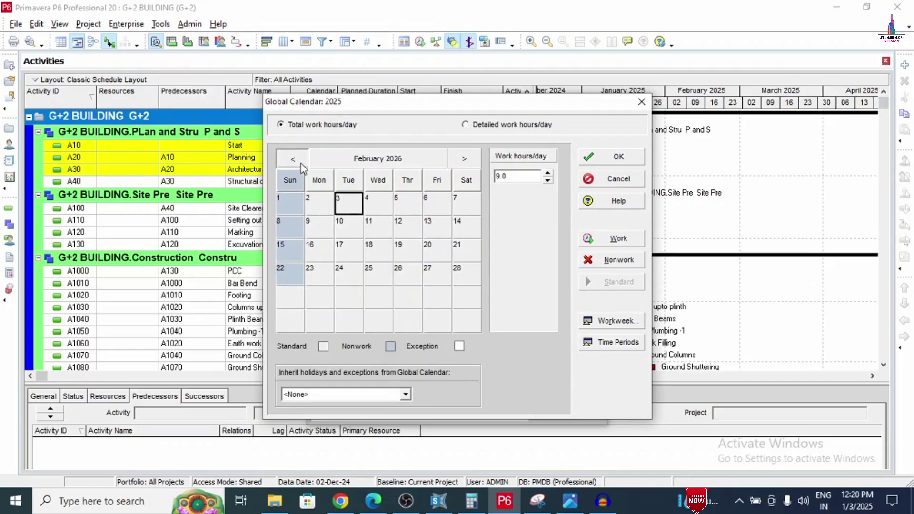
left_click(301, 163)
left_click(301, 163)
left_click(301, 163)
left_click(292, 158)
left_click(292, 159)
left_click(292, 158)
left_click(292, 159)
left_click(292, 158)
left_click(292, 159)
left_click(292, 158)
left_click(293, 158)
left_click(301, 164)
left_click(301, 164)
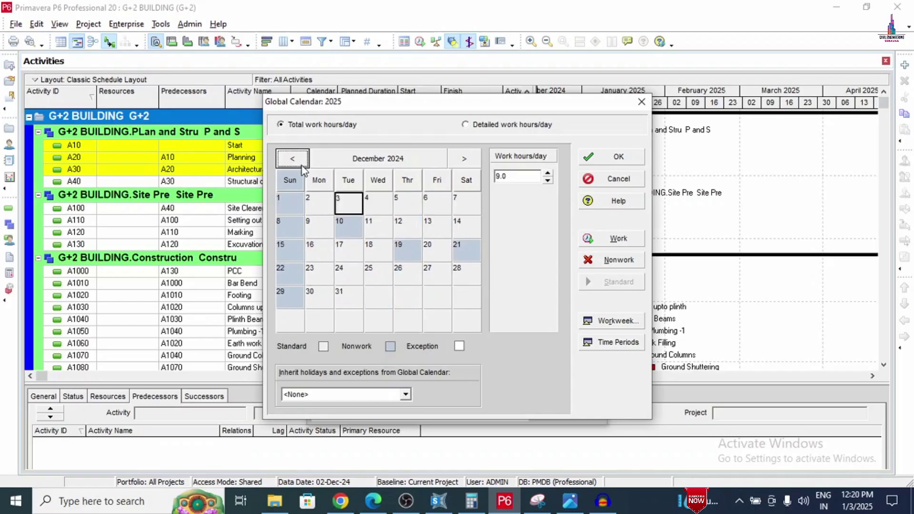
left_click(464, 160)
left_click(464, 159)
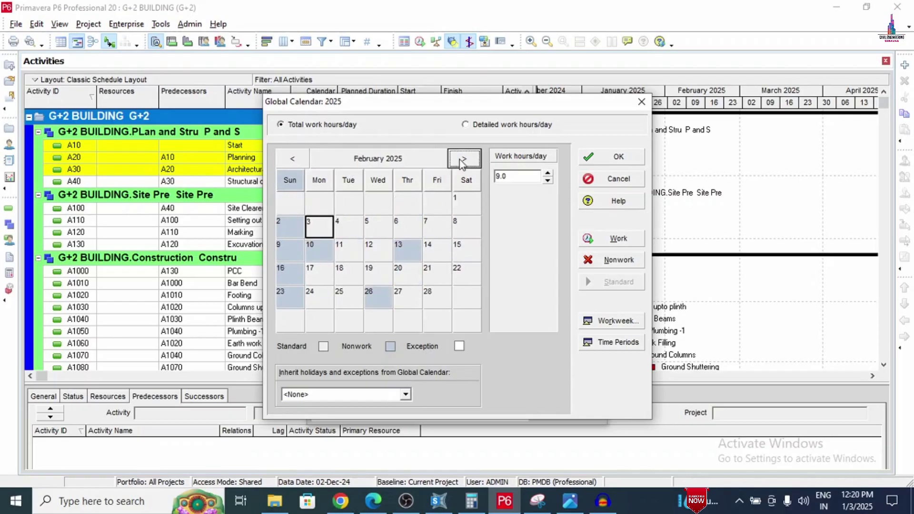
left_click(305, 164)
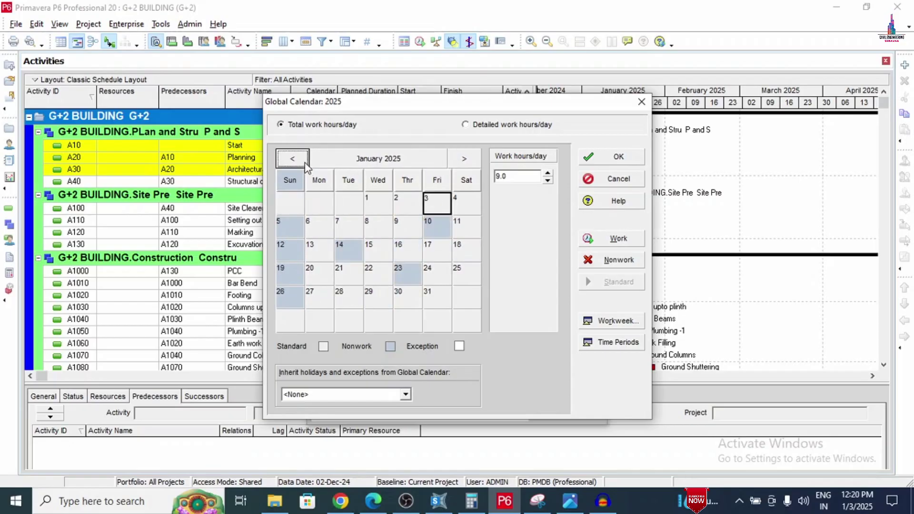
- Adjust the Saturday standard work hours in the workweek settings of the 2025 calendar
left_click(617, 321)
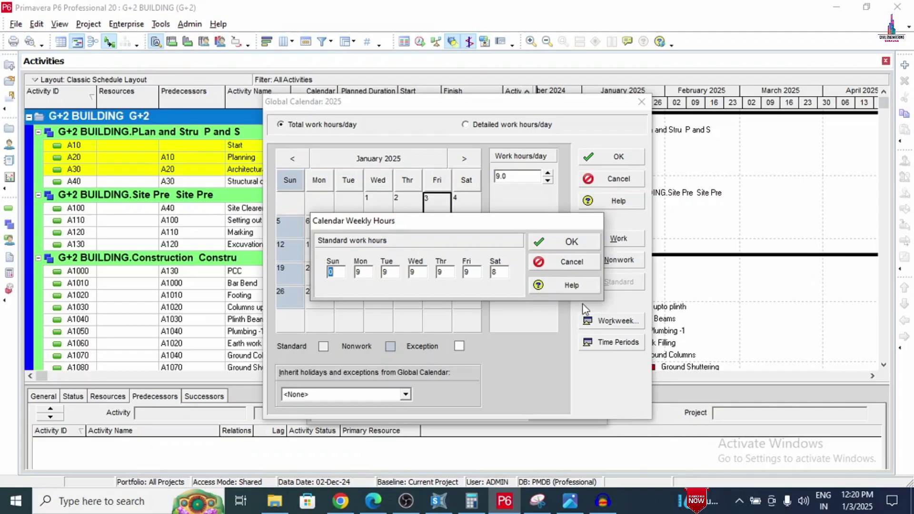
double_click(497, 274)
type("0")
left_click(570, 243)
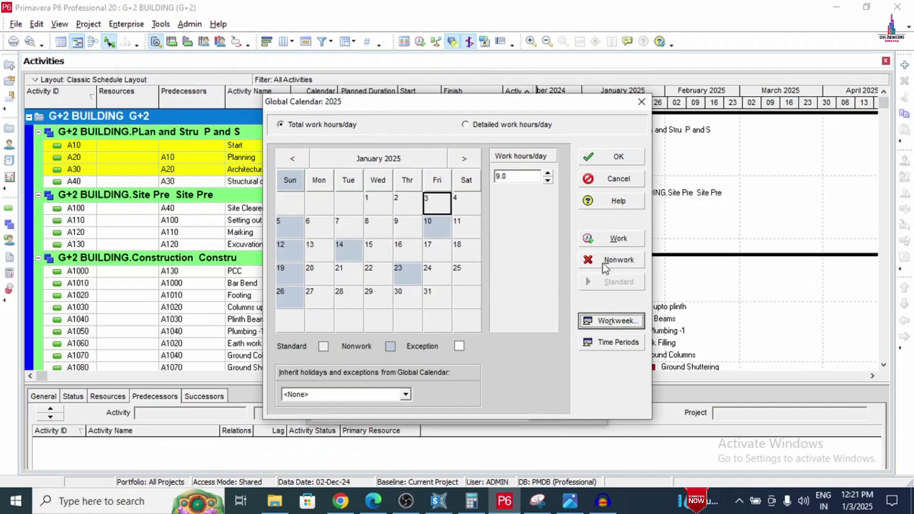
- Change January 10, 14 and 23, 2025 from nonwork days to work days
left_click(436, 227)
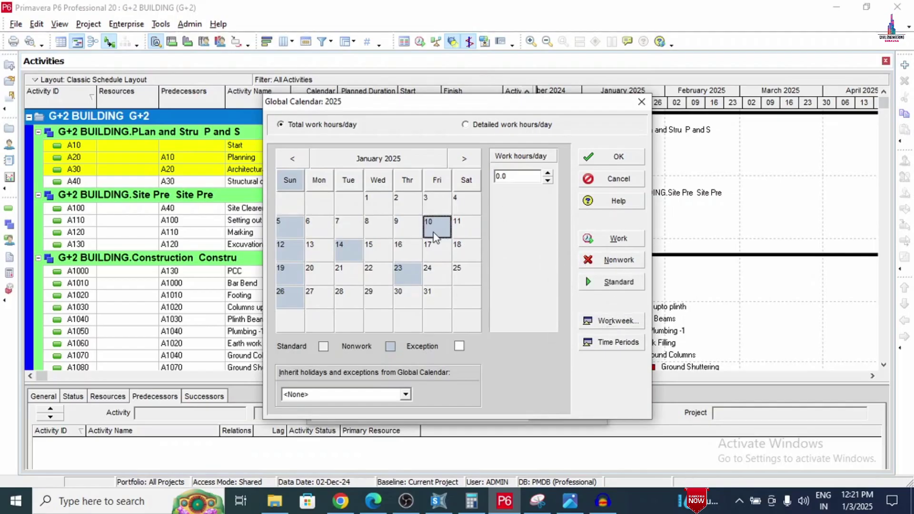
left_click(614, 238)
left_click(348, 250)
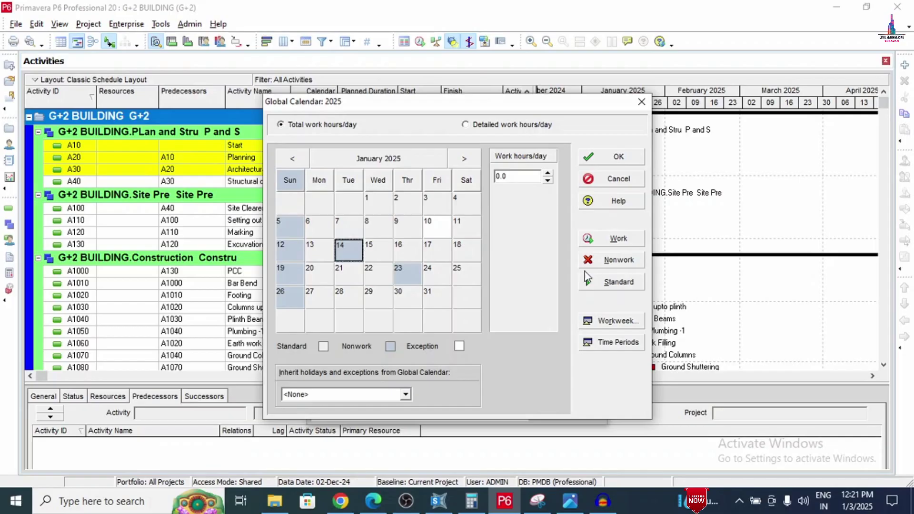
left_click(606, 243)
left_click(419, 278)
left_click(609, 238)
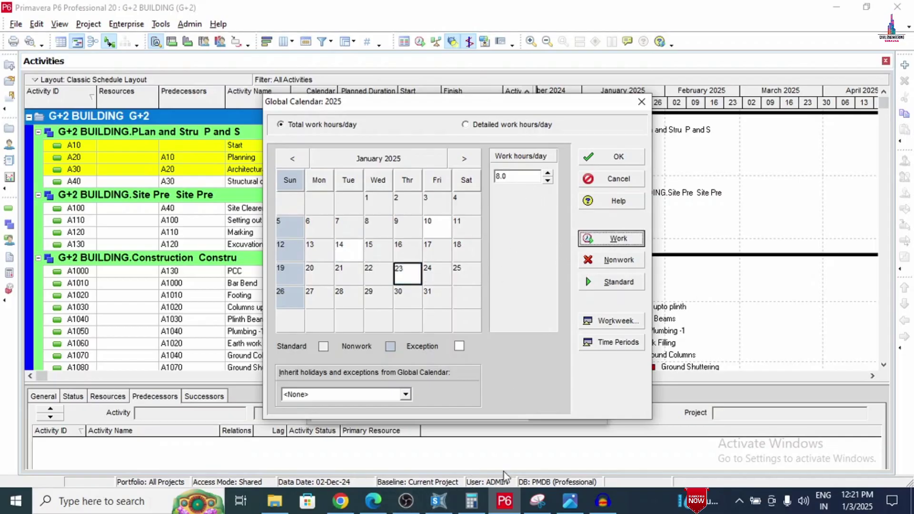
- Check January in the 2025 CALENDER.PNG image and mark January 1, 11, 13, 14 and 25 as nonwork days
left_click(570, 501)
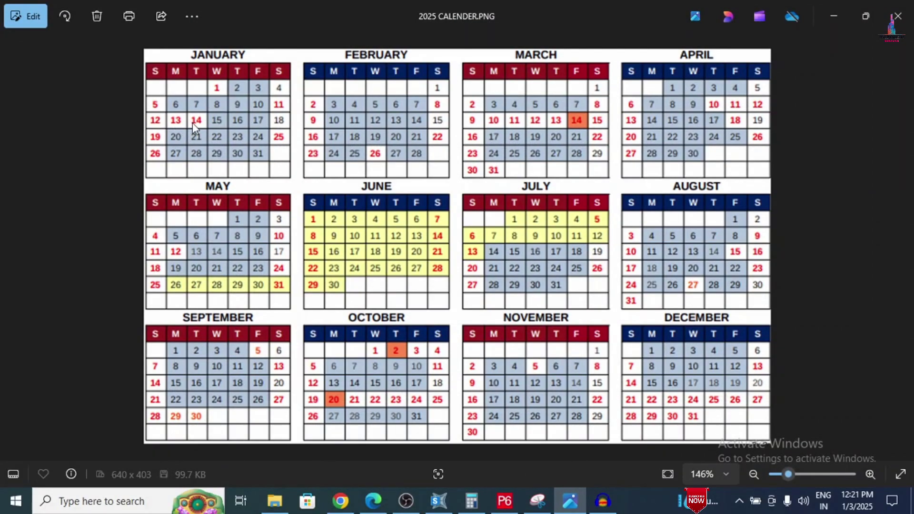
left_click(505, 501)
left_click(387, 198)
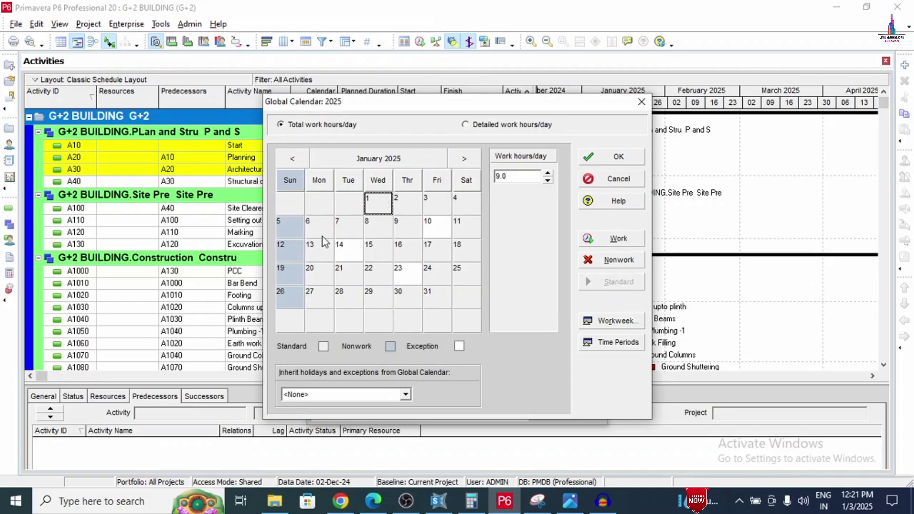
left_click(316, 250)
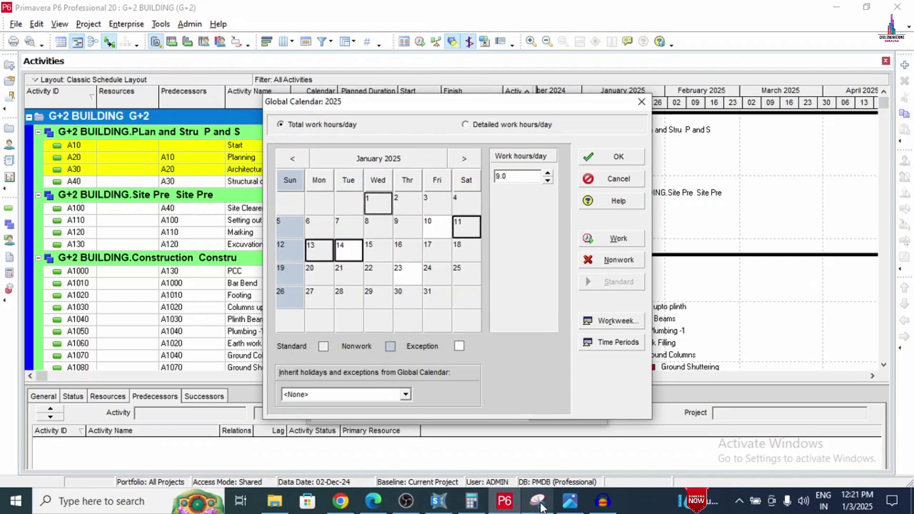
left_click(579, 506)
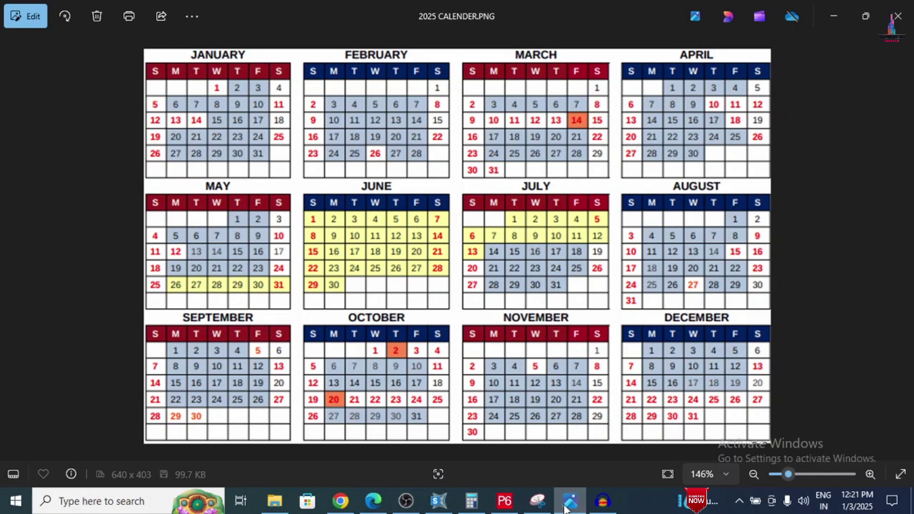
left_click(565, 506)
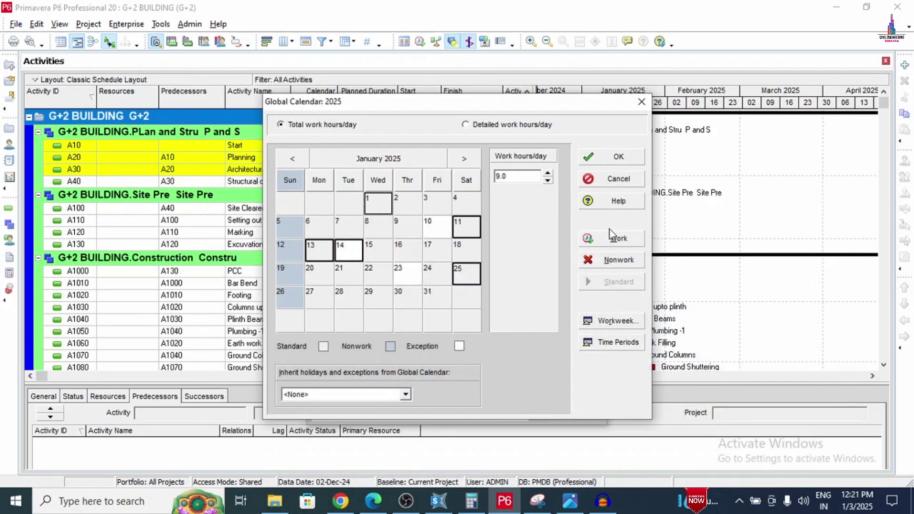
left_click(629, 261)
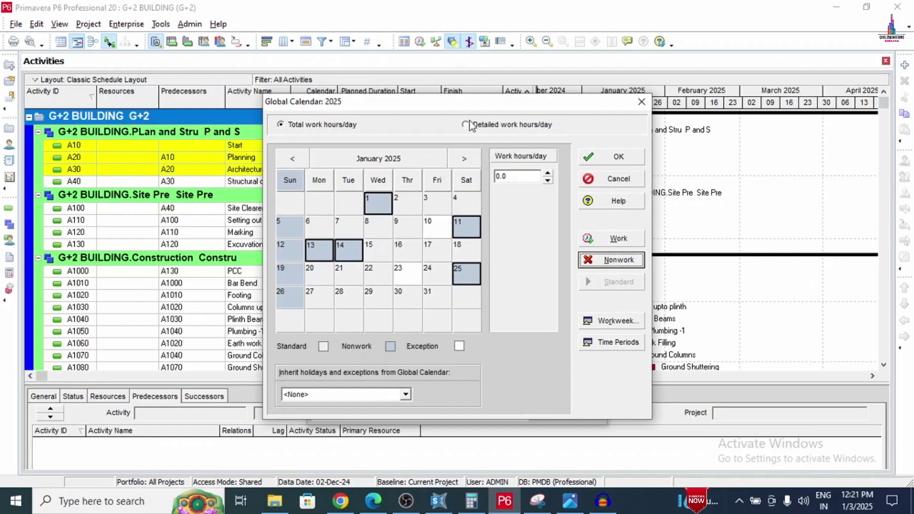
- Change February 10, 13 and 26, 2025 from nonwork days to work days
left_click(465, 159)
left_click(316, 245)
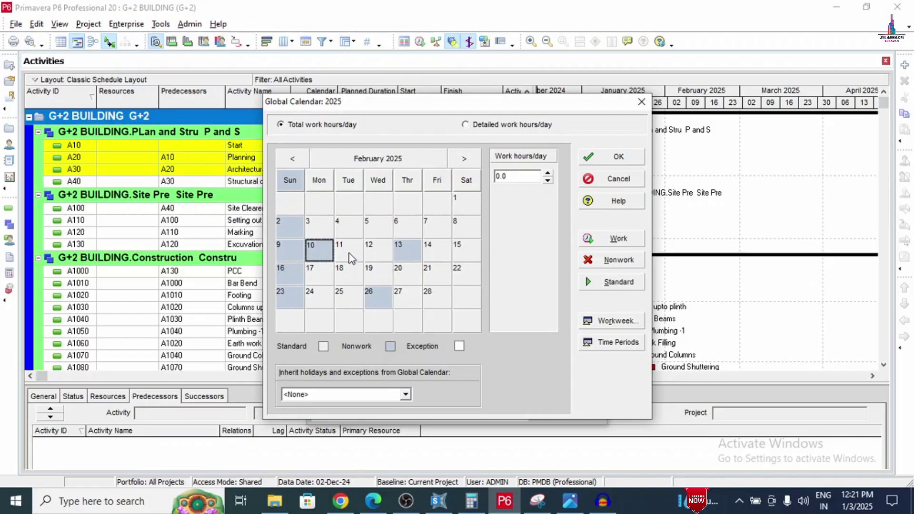
left_click(400, 259, "ctrl")
left_click(379, 299, "ctrl")
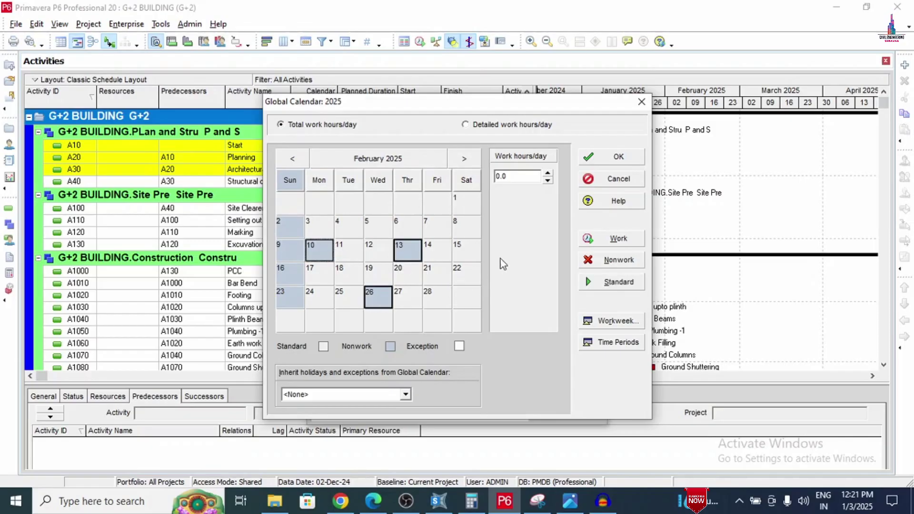
left_click(616, 240)
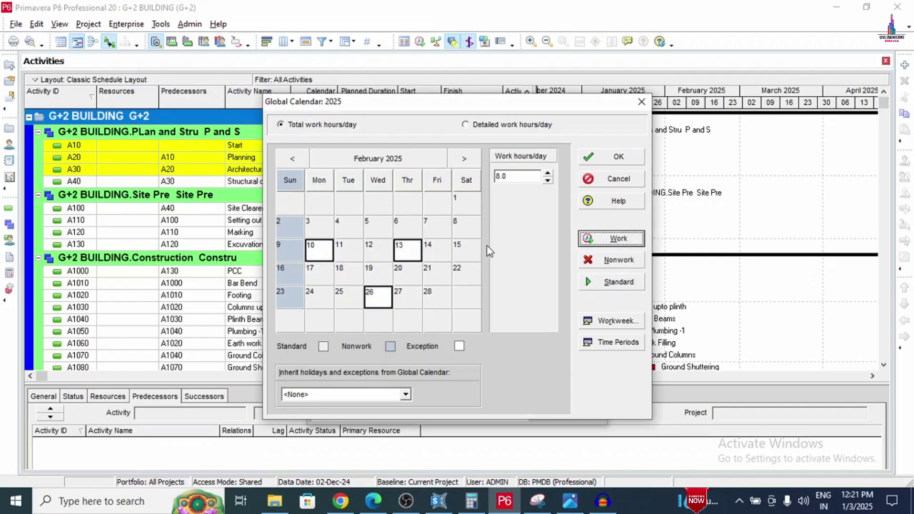
- Check February in the 2025 calendar image and mark February 8, 22 and 26 as nonwork days
left_click(570, 501)
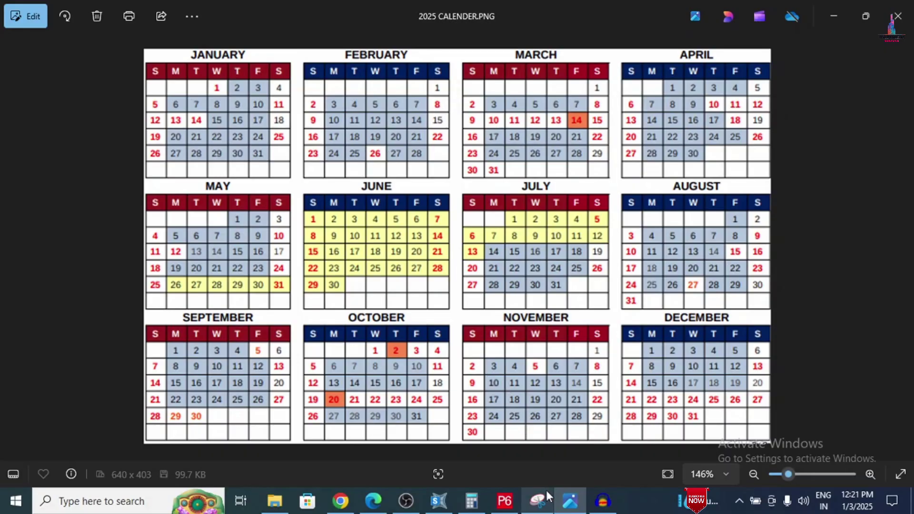
left_click(509, 491)
left_click(459, 233)
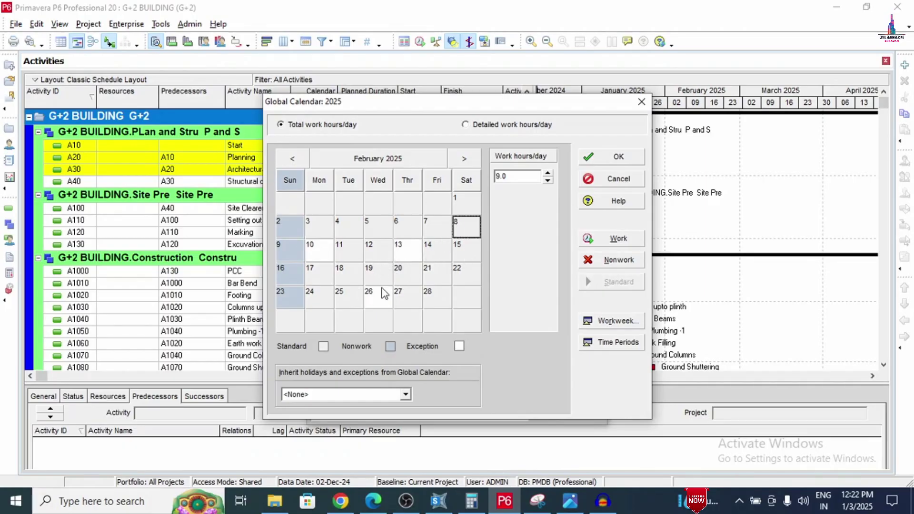
left_click(375, 301)
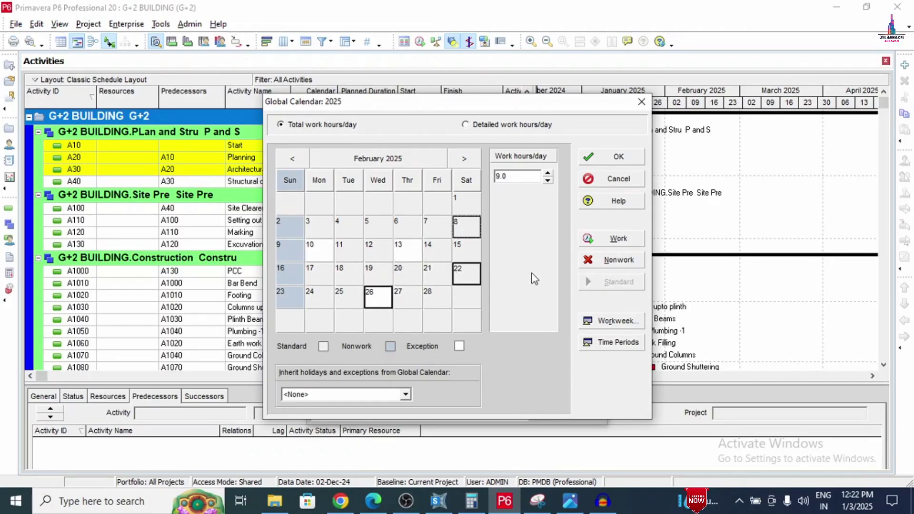
left_click(604, 263)
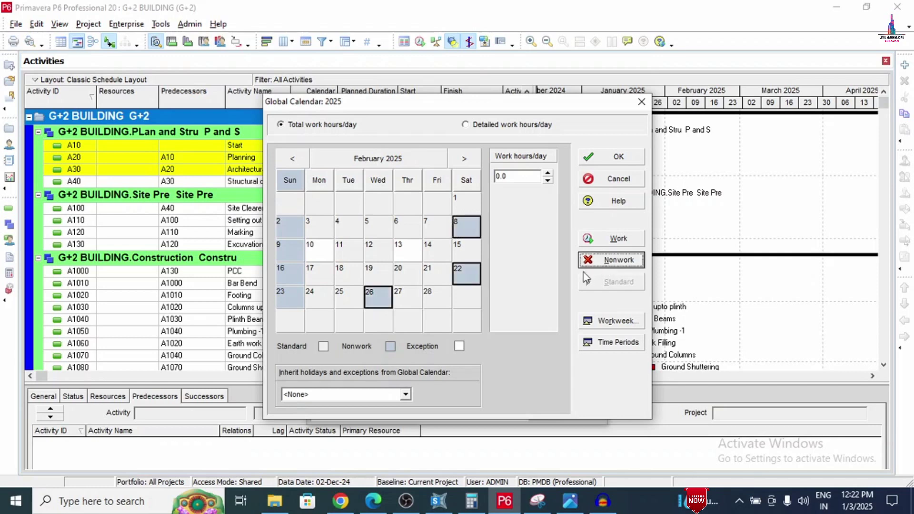
- Check March in the 2025 calendar image and change March 13 and 19 from nonwork days to work days
left_click(464, 158)
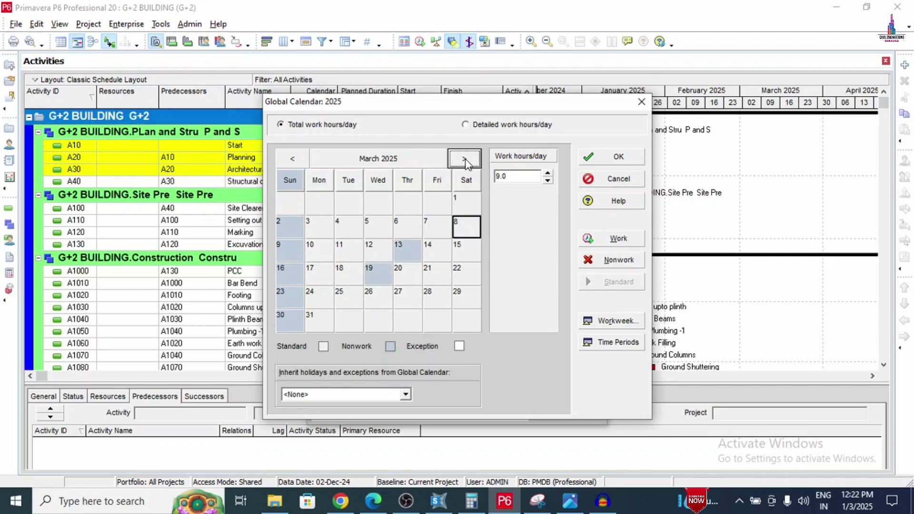
left_click(569, 501)
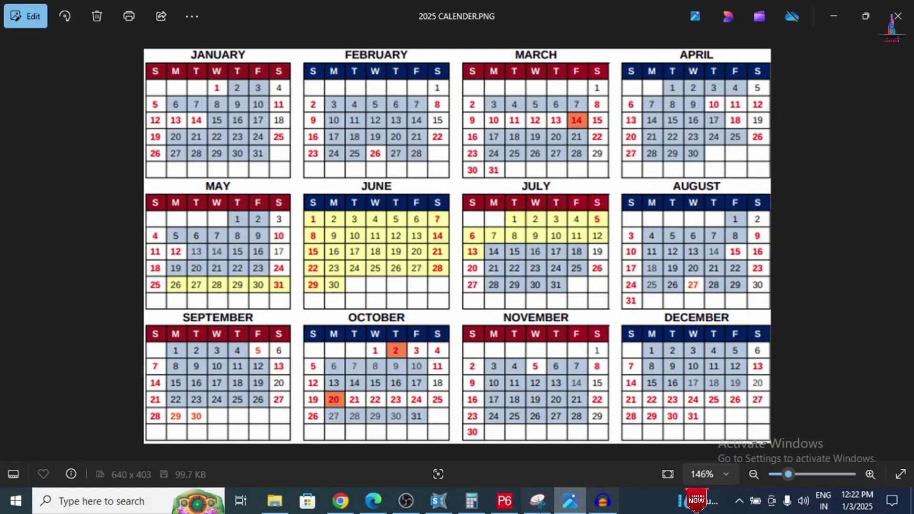
left_click(505, 501)
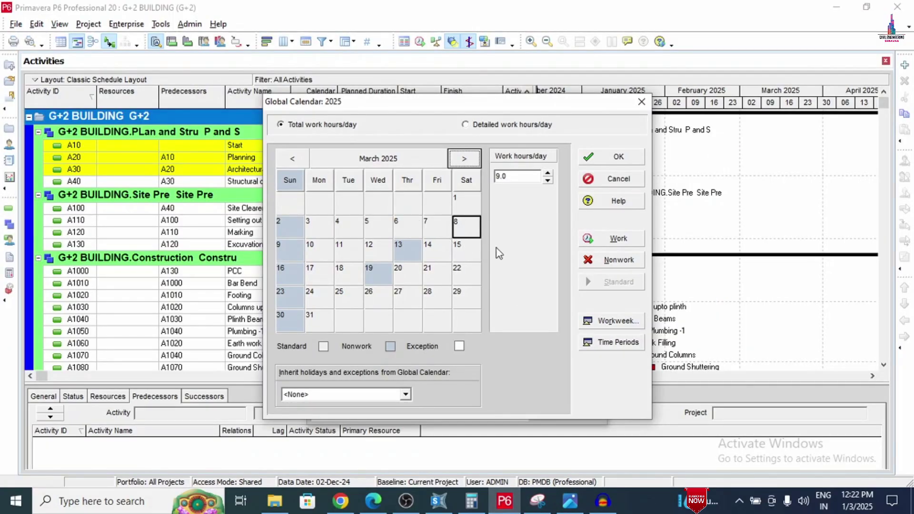
left_click(409, 258)
left_click(618, 238)
left_click(378, 273)
left_click(593, 238)
- Mark March 8, 10 through 15, 22 and 31, 2025 as nonwork days
left_click(324, 252)
mouse_move(339, 251)
left_mouse_down()
mouse_move(466, 254)
mouse_move(464, 276)
left_mouse_up()
left_click(330, 311, "ctrl")
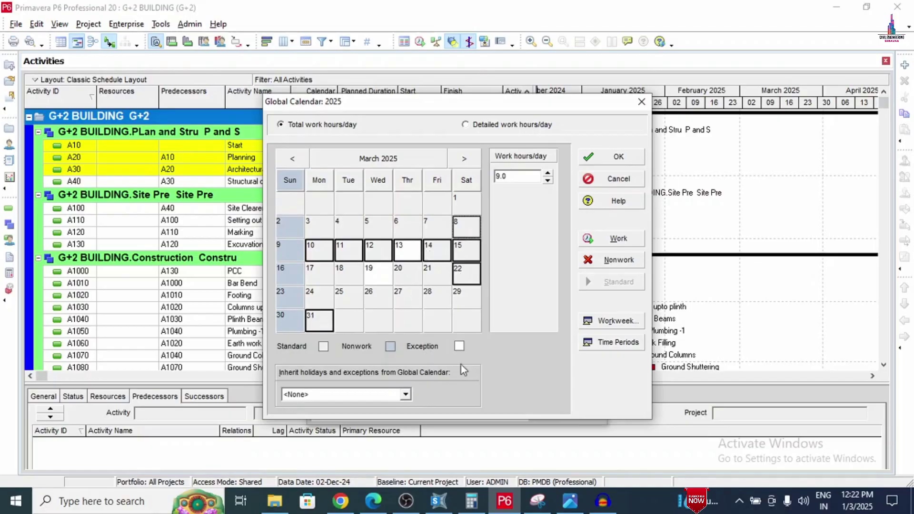
left_click(615, 261)
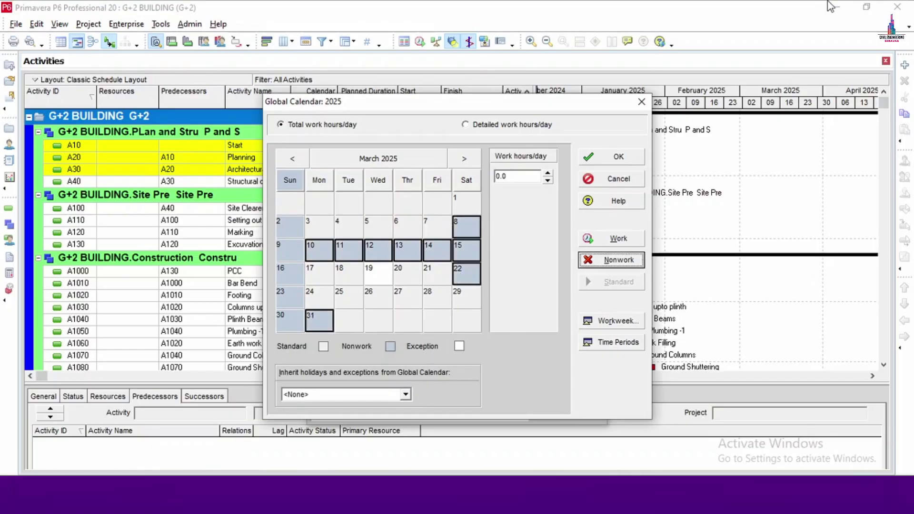
- Change April 15, 19 and 24, 2025 from nonwork days to work days
left_click(457, 154)
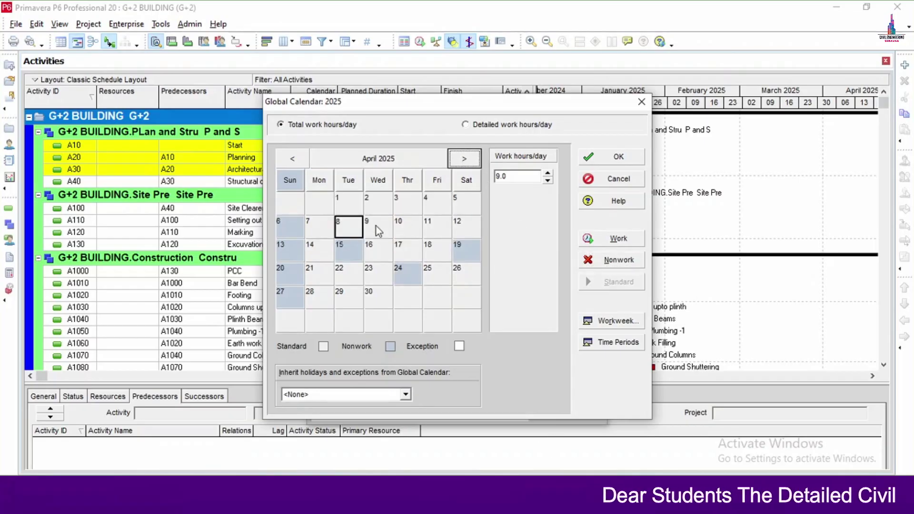
left_click(342, 259)
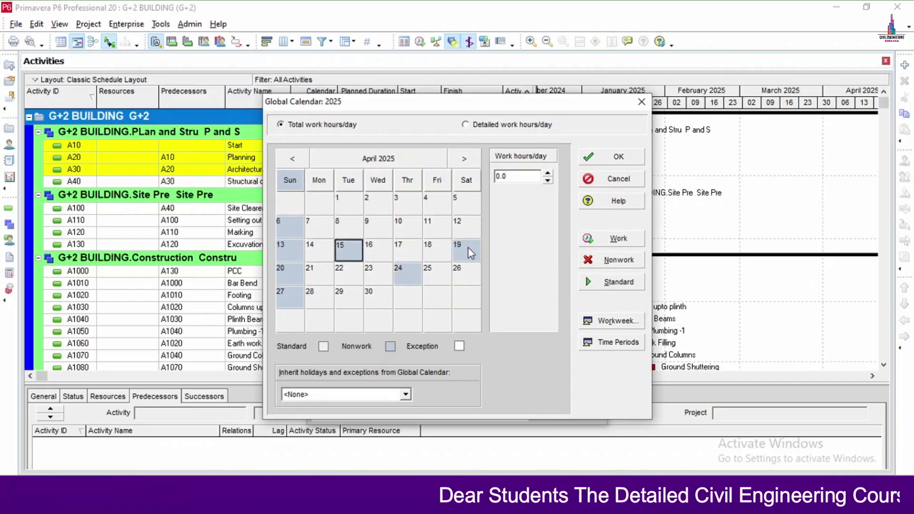
left_click(614, 238)
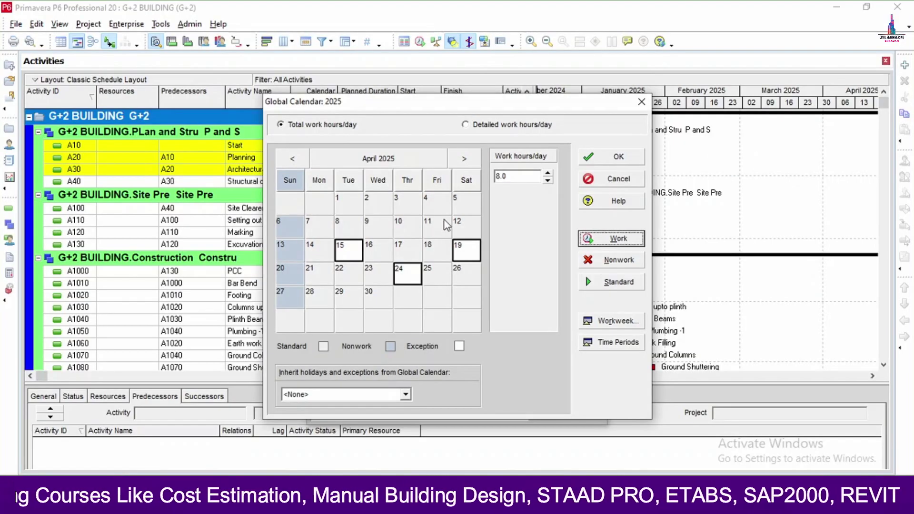
- Mark April 10, 11, 12, 18 and 26, 2025 as nonwork days
left_click(400, 227)
left_click(427, 227, "ctrl")
left_click(456, 224, "ctrl")
left_click(443, 242, "ctrl")
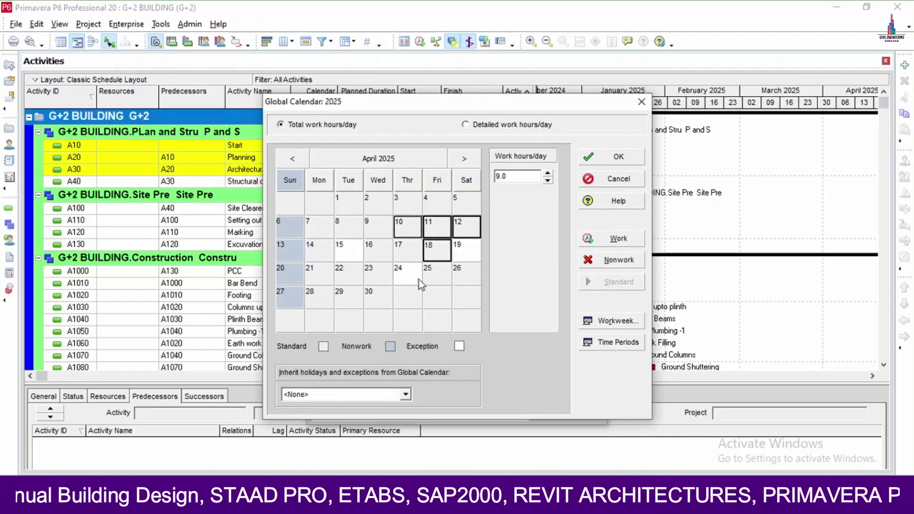
left_click(459, 274, "ctrl")
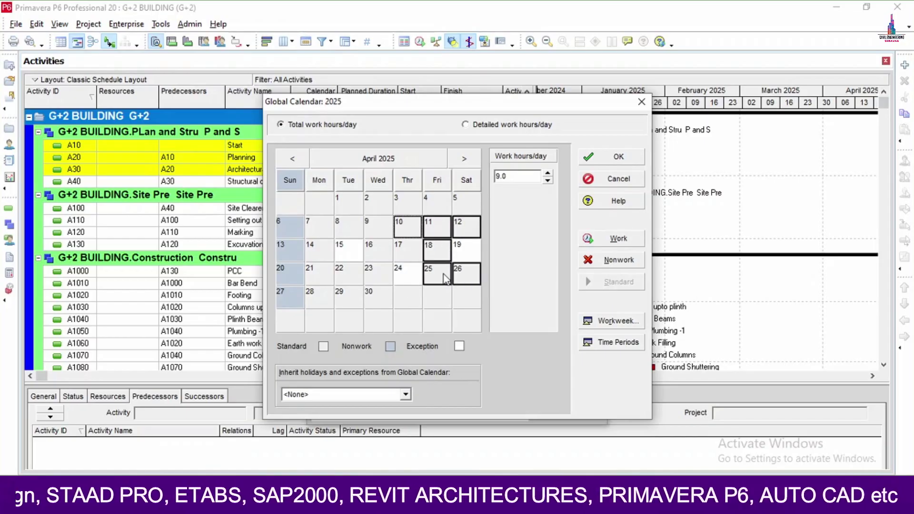
left_click(618, 238)
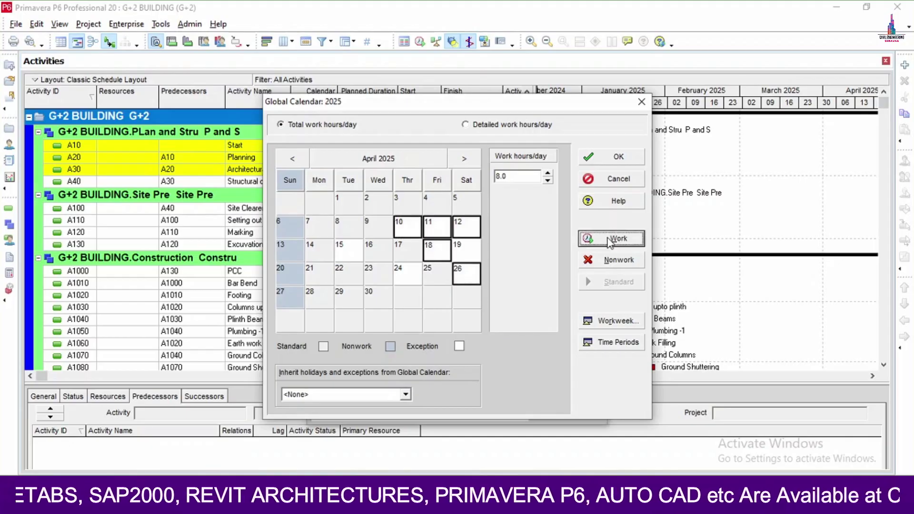
left_click(612, 263)
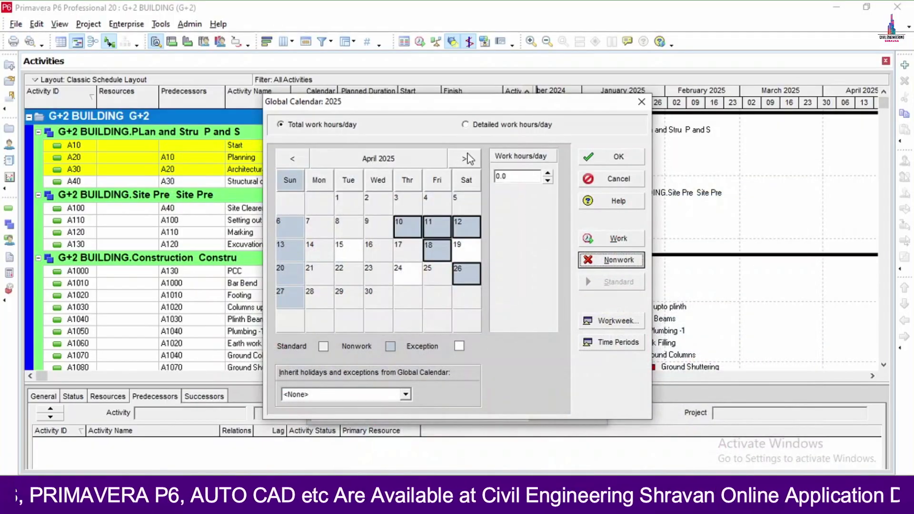
- Change May 10, 15 and 20, 2025 from nonwork days to work days
left_click(465, 158)
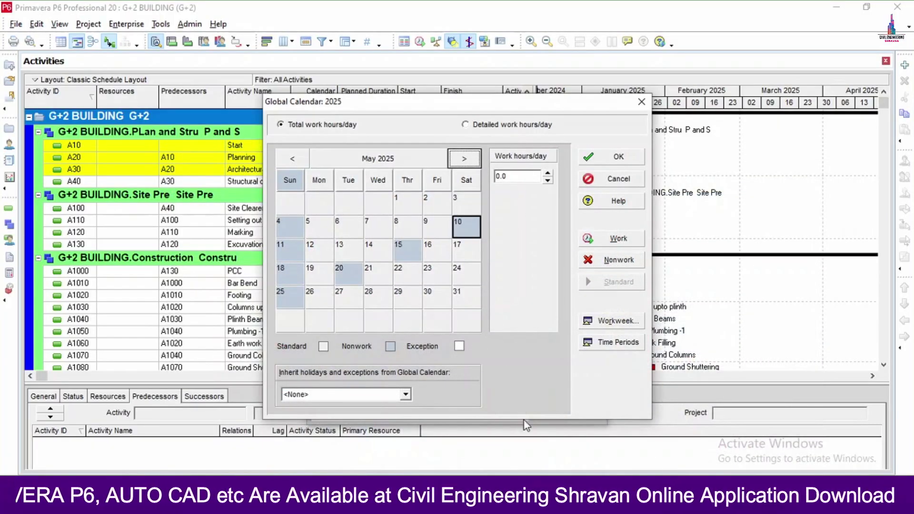
left_click(410, 248)
left_click(358, 280)
left_click(610, 260)
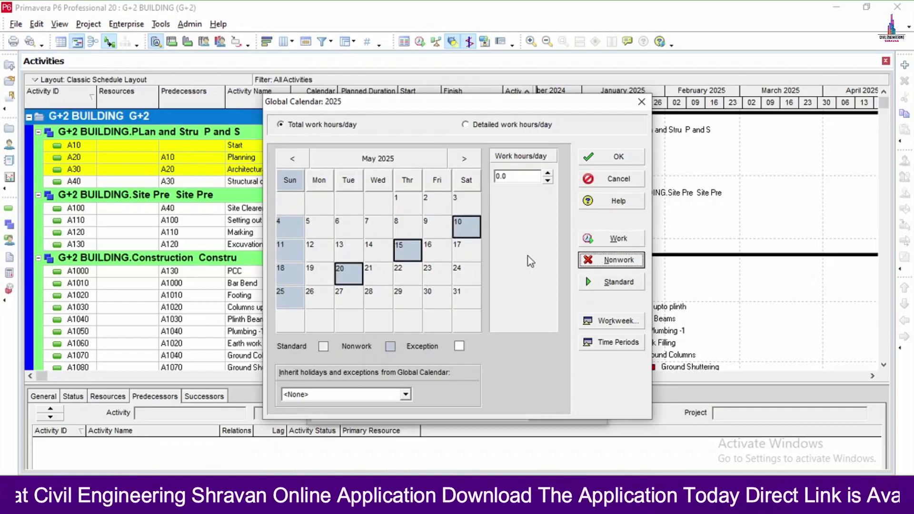
left_click(612, 238)
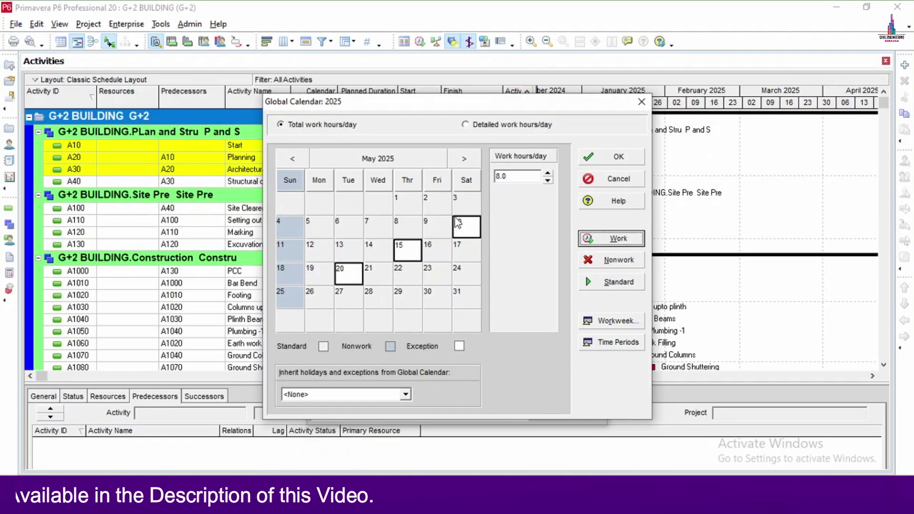
- Mark May 10, 12, 24 and 31, 2025 as nonwork days
left_click(457, 223)
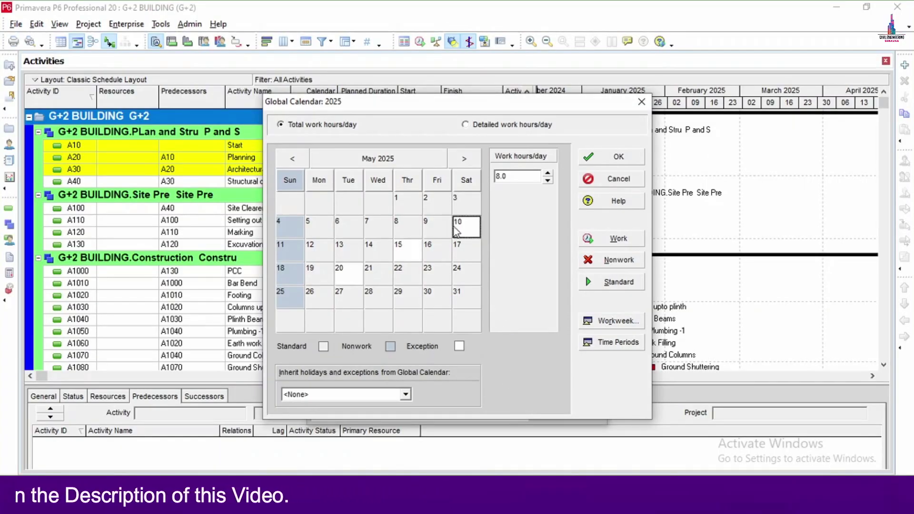
left_click(316, 251, "ctrl")
left_click(464, 271, "ctrl")
left_click(614, 260)
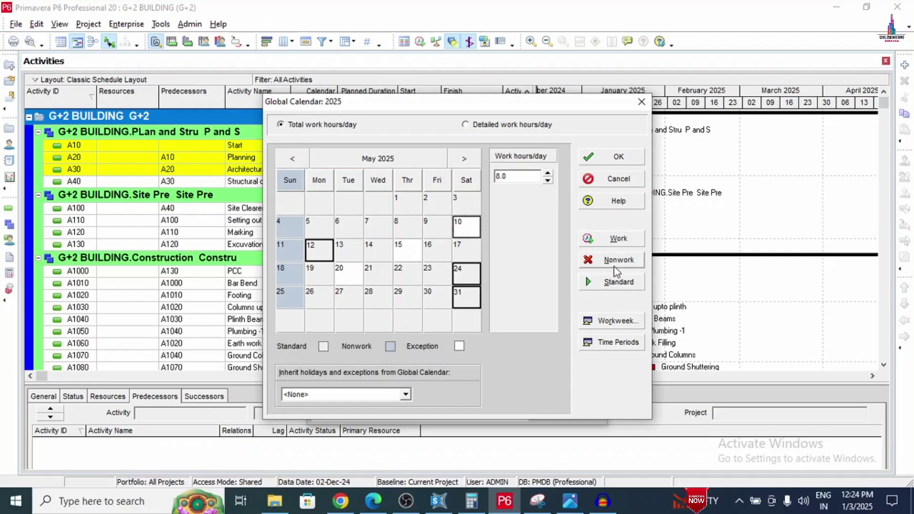
- Change June 12, 18 and 26, 2025 from nonwork days to work days
left_click(464, 158)
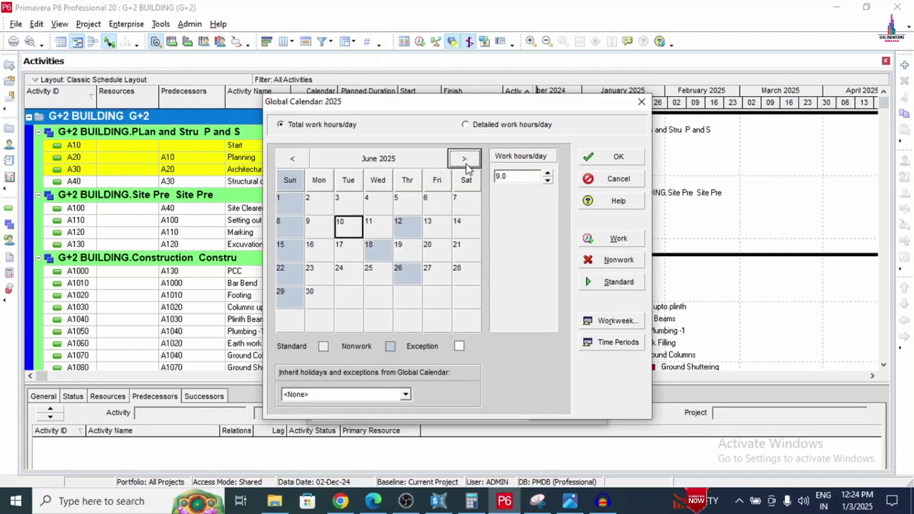
left_click(402, 225)
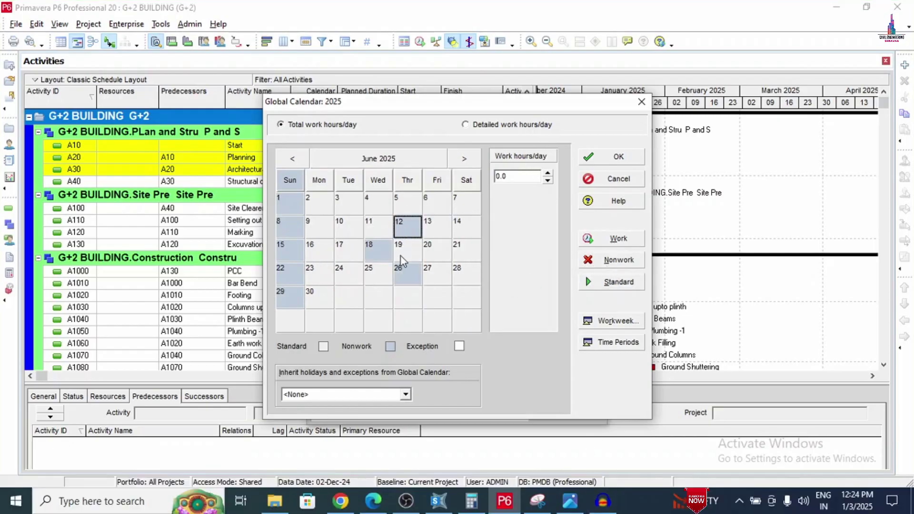
left_click(383, 252, "ctrl")
left_click(403, 274, "ctrl")
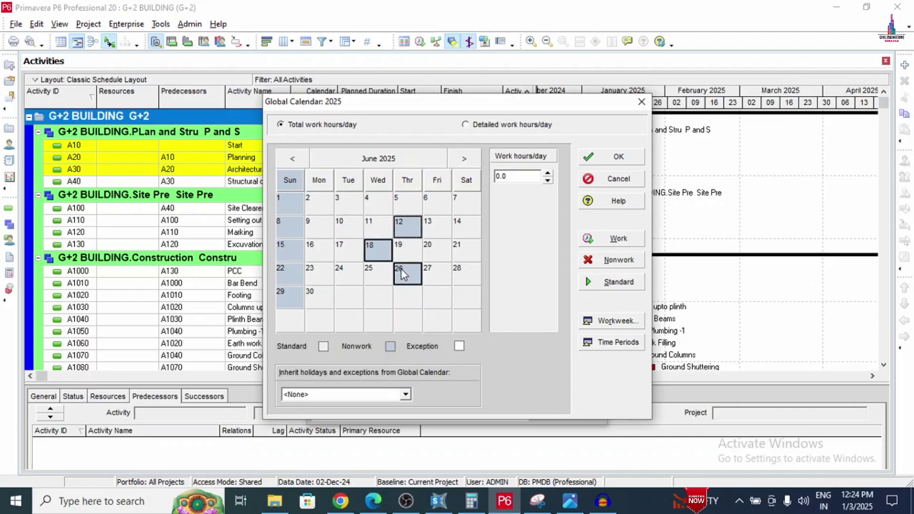
left_click(594, 241)
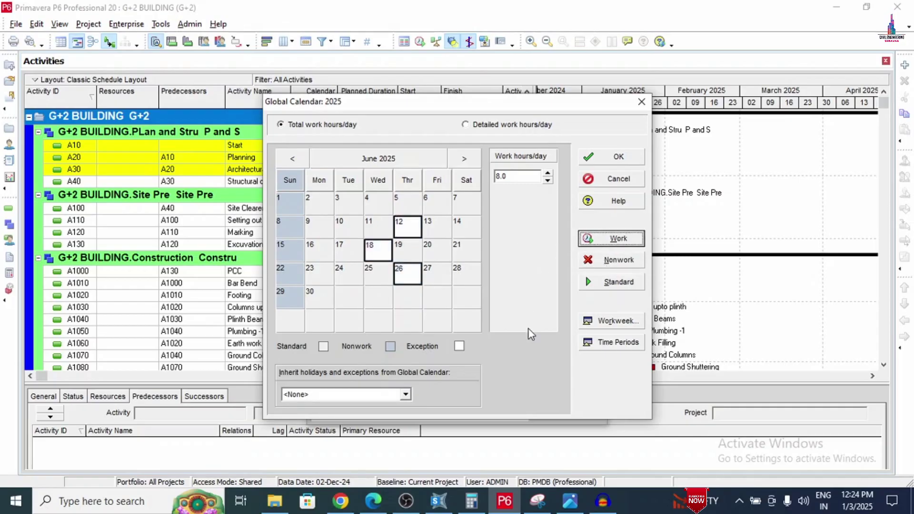
- Check June in the 2025 calendar image and mark June 7, 14, 21 and 28, 2025 as nonwork days
left_click(569, 500)
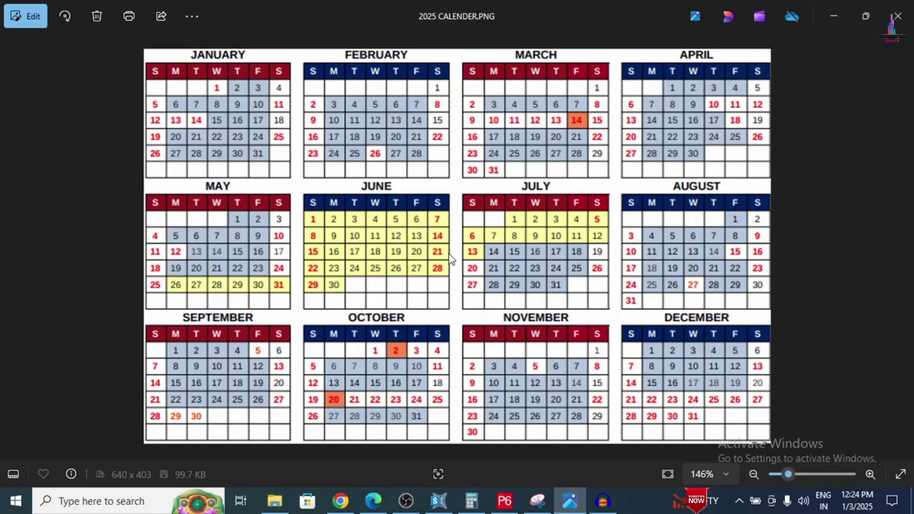
left_click(504, 500)
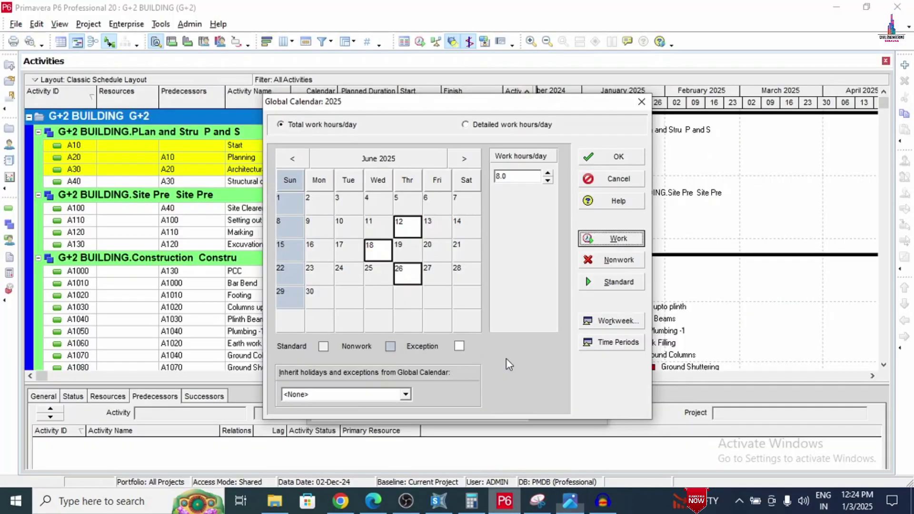
left_click(454, 189)
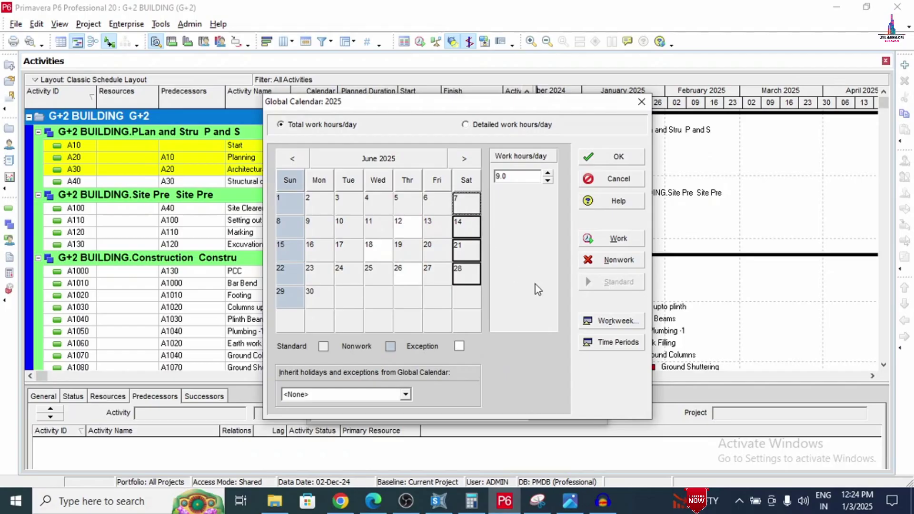
left_click(609, 262)
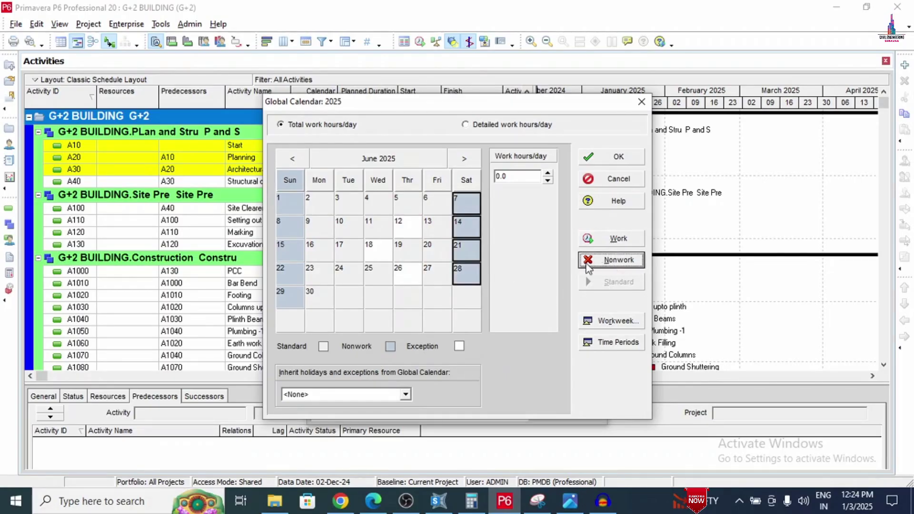
- Change July 10, 16 and 26, 2025 from nonwork days to work days
left_click(464, 158)
left_click(379, 259)
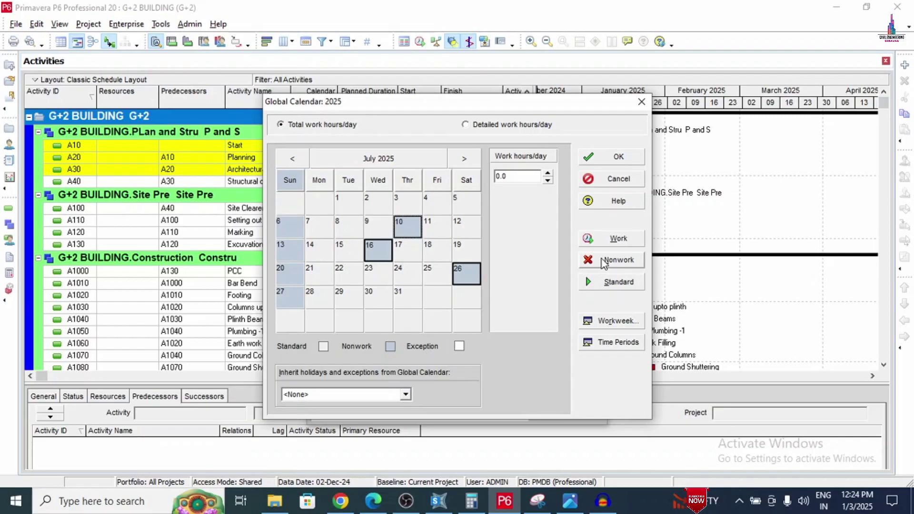
left_click(603, 238)
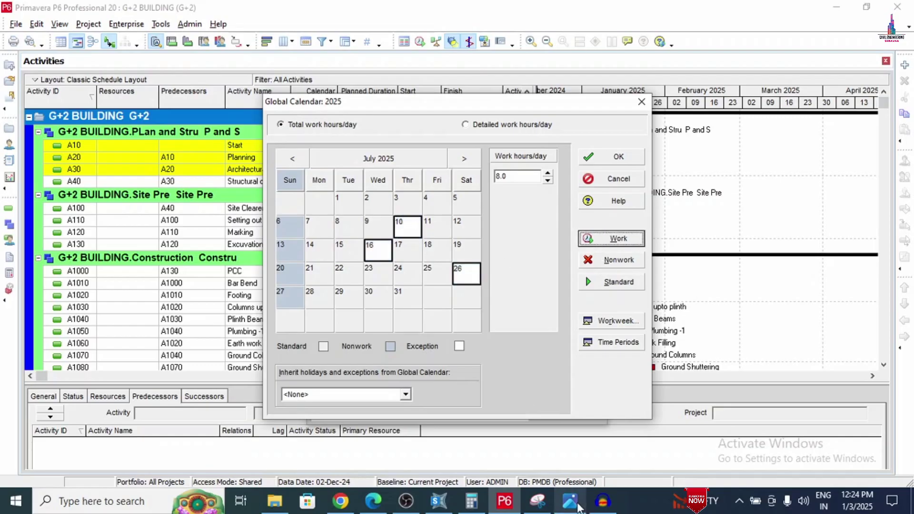
- Check July in the 2025 calendar image and mark July 5 and 26, 2025 as nonwork days
mouse_move(579, 507)
left_click(552, 442)
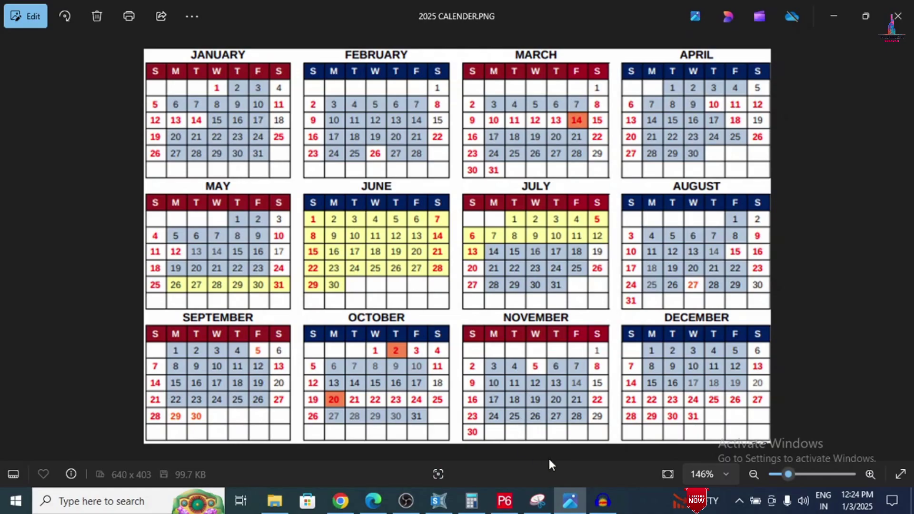
left_click(518, 494)
left_click(465, 204)
left_click(469, 272, "ctrl")
left_click(609, 240)
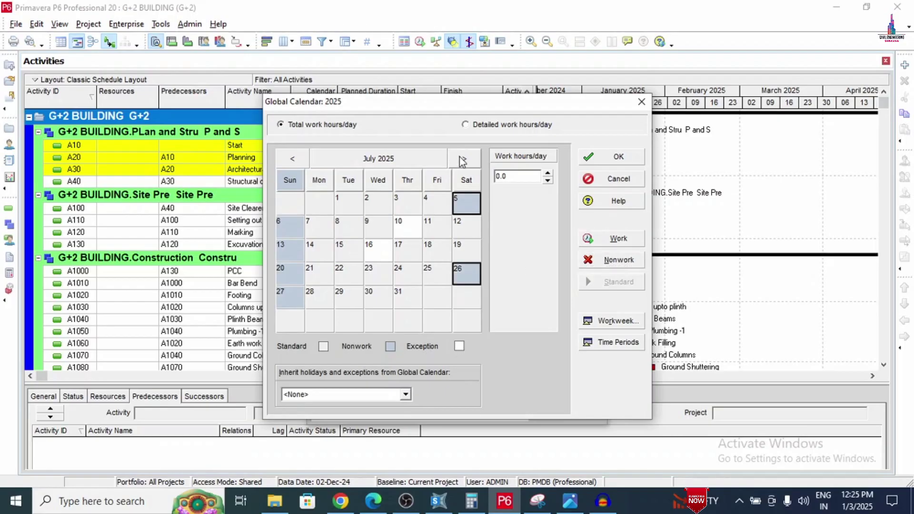
- Change August 15, 19 and 28, 2025 from nonwork days to work days
left_click(464, 159)
left_click(350, 275)
left_click(401, 291, "ctrl")
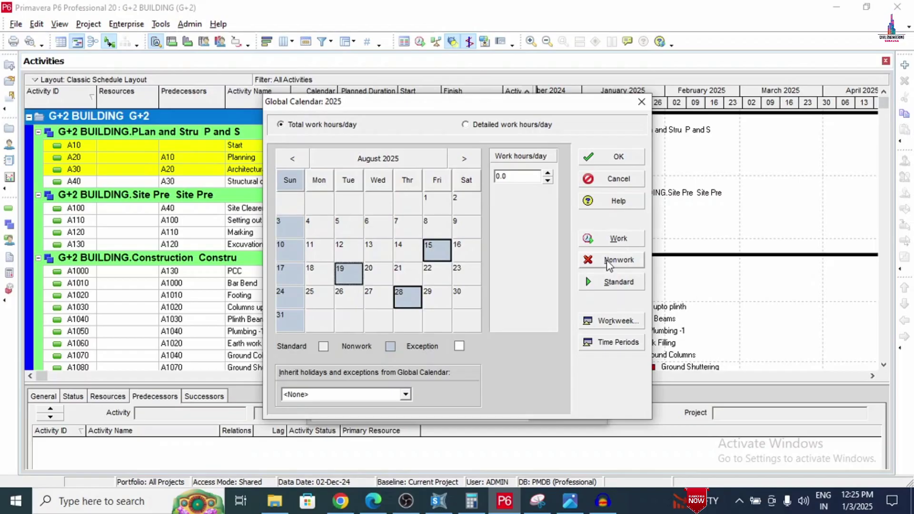
left_click(613, 239)
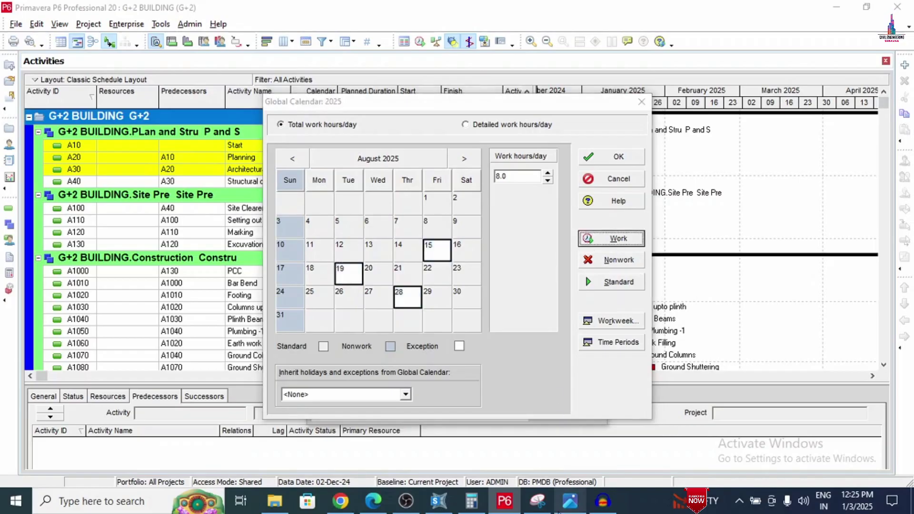
- Check August in the 2025 calendar image and mark August 9, 15, 16, 23 and 27, 2025 as nonwork days
left_click(569, 500)
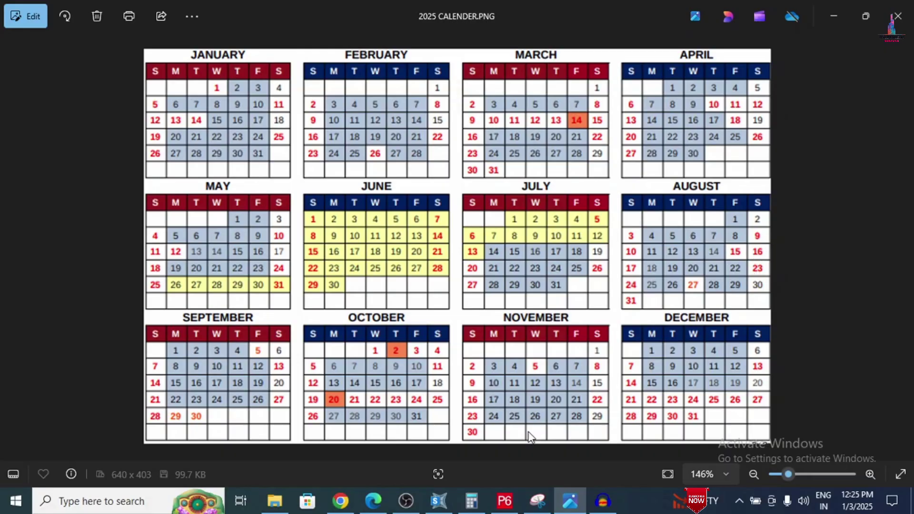
left_click(505, 500)
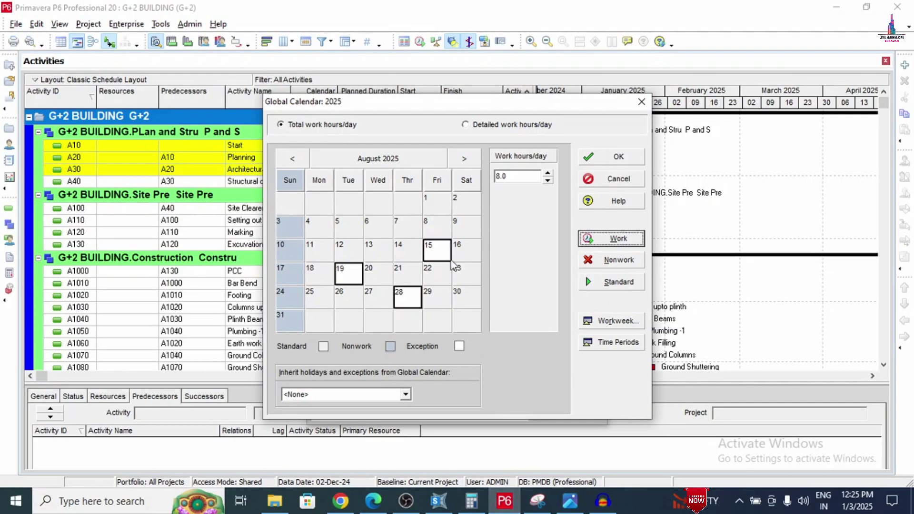
left_click(465, 224)
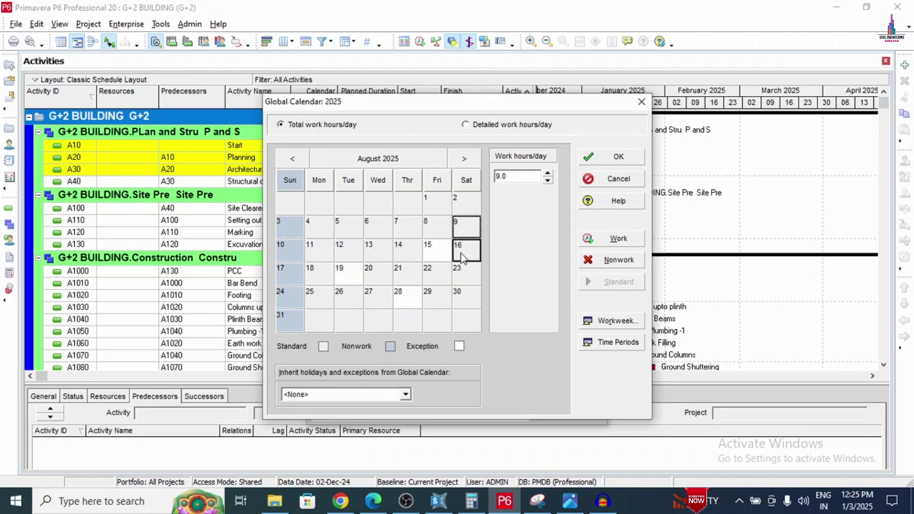
left_click_drag(428, 250, 464, 255)
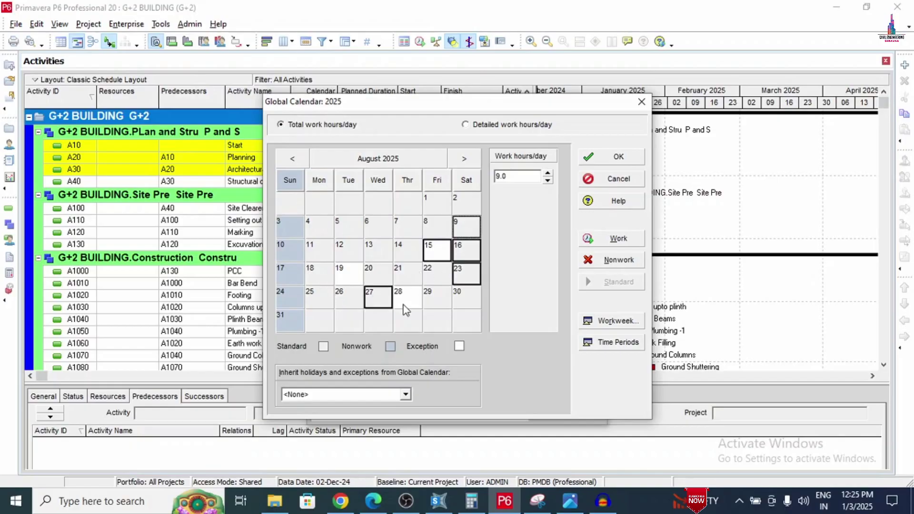
left_click(614, 238)
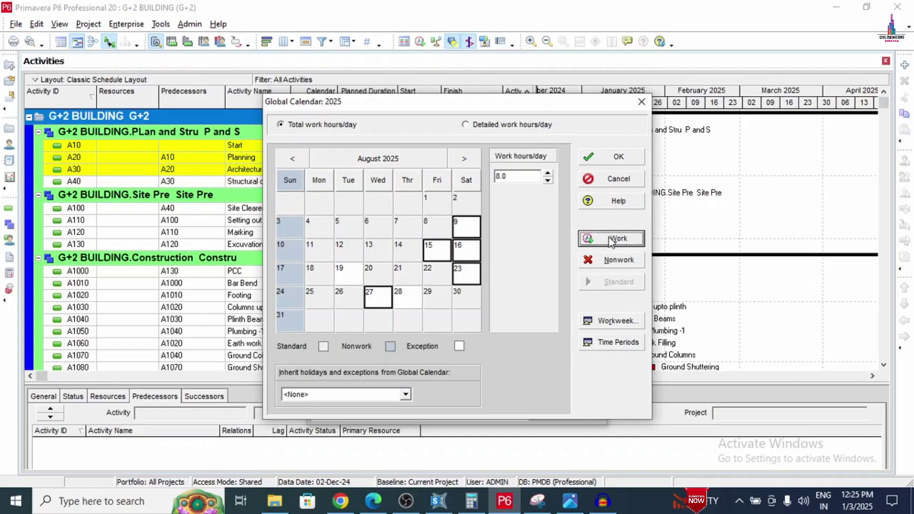
left_click(609, 261)
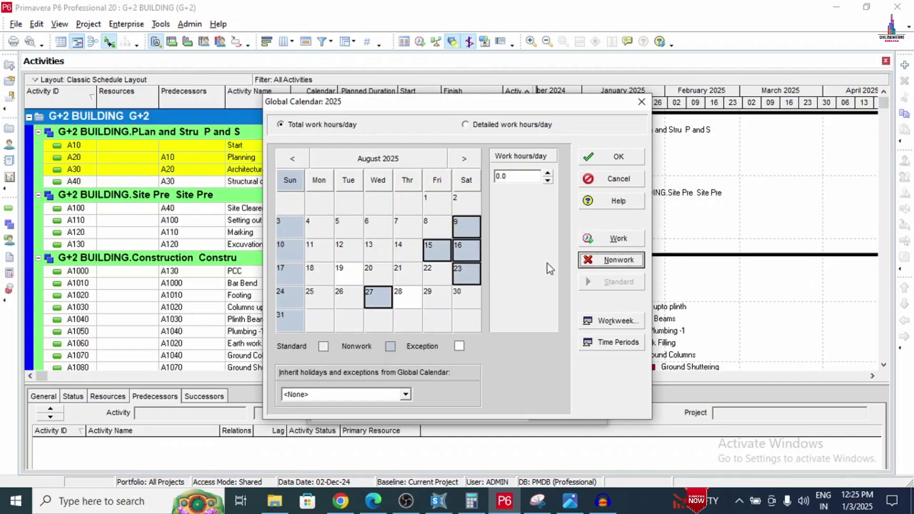
- Change September 18 and 24, 2025 from nonwork days to work days
left_click(465, 157)
left_click(413, 257)
left_click(375, 275)
left_click(612, 238)
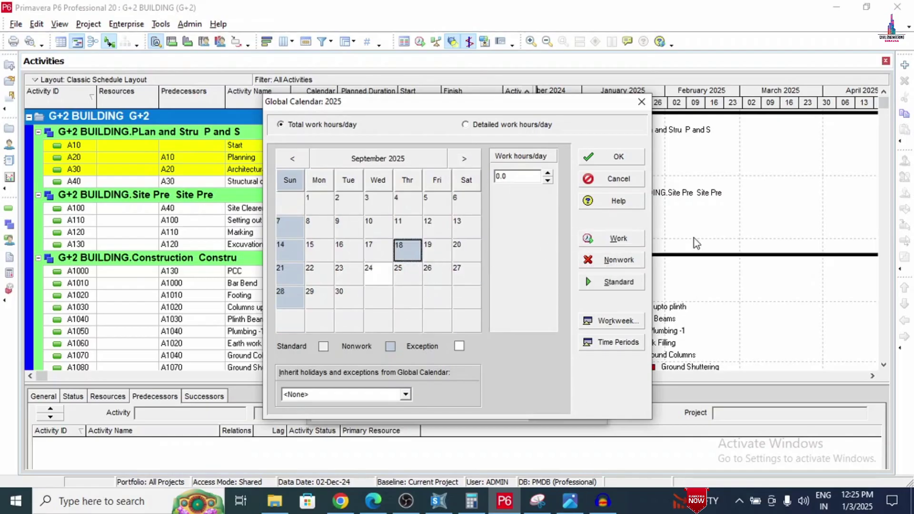
- Check September in the 2025 calendar image and mark September 5, 13, 27, 29 and 30, 2025 as nonwork days
left_click(569, 500)
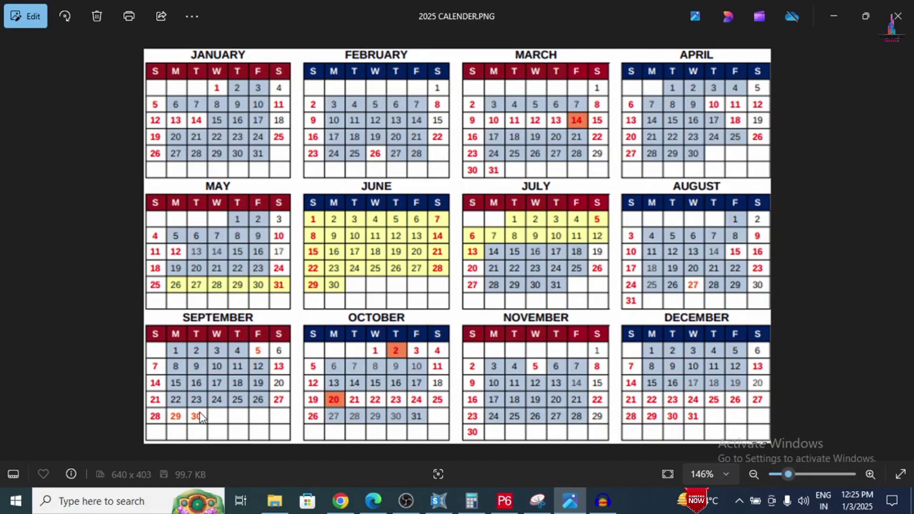
left_click(504, 500)
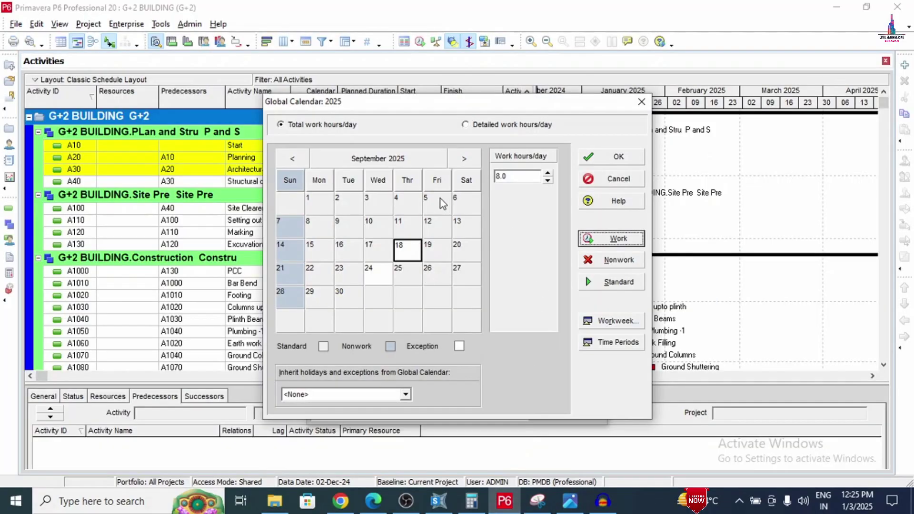
left_click(317, 296)
left_click(619, 259)
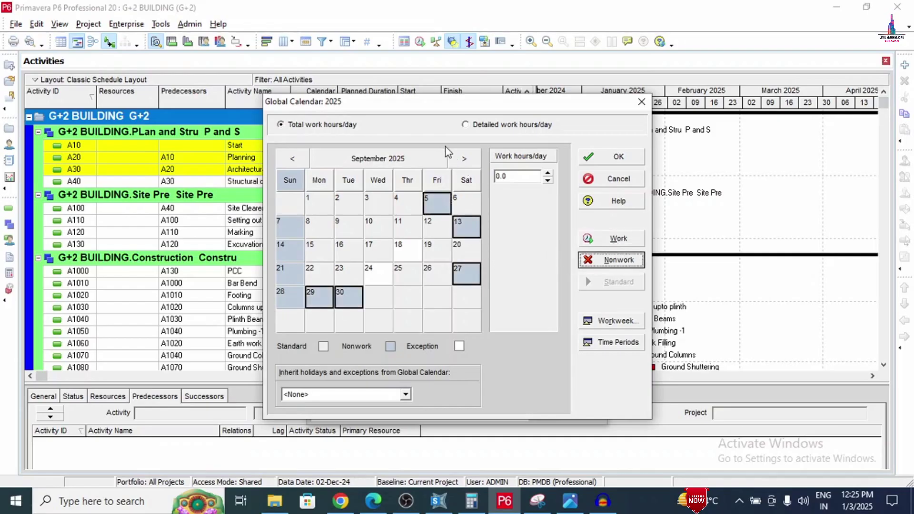
- Change October 15 and 23, 2025 from nonwork days to work days
left_click(464, 158)
left_click(373, 251)
left_click(421, 281, "ctrl")
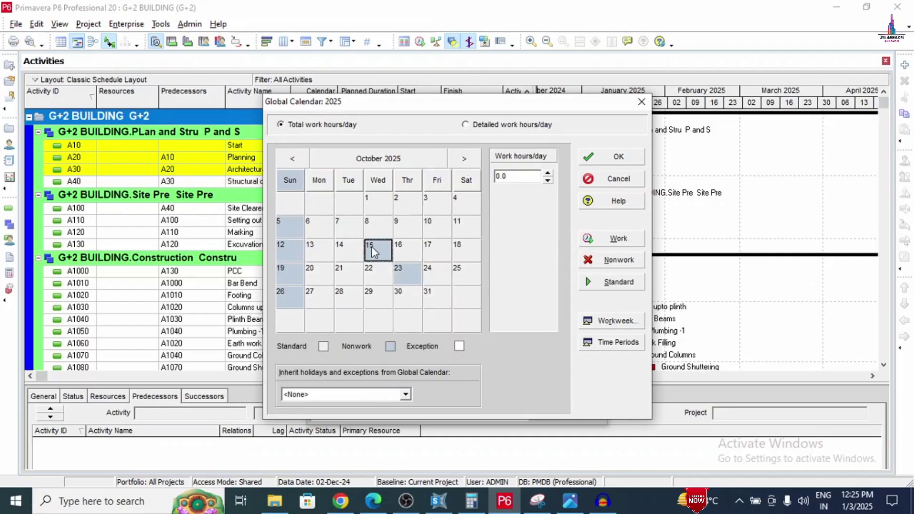
left_click(611, 239)
- Check October in the 2025 calendar image and mark October 1 to 4, 11, 20 to 22, 24 and 25, 2025 as nonwork days
left_click(569, 500)
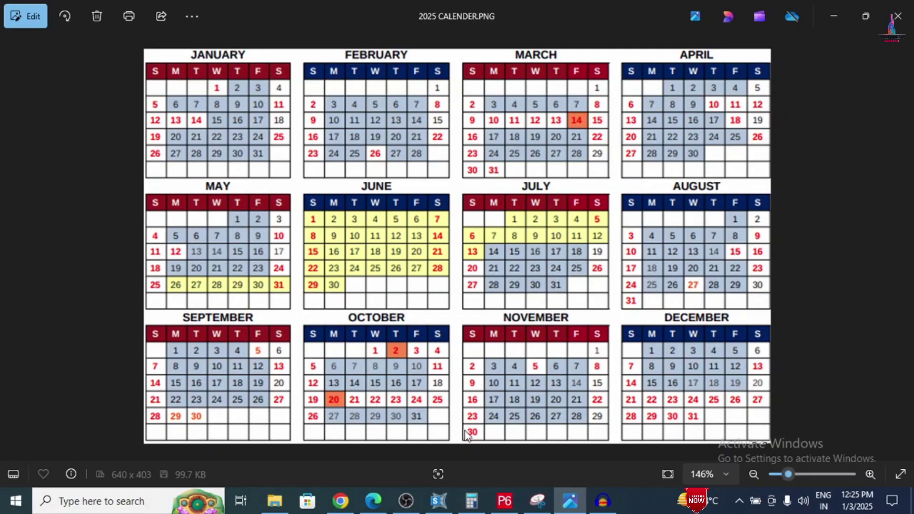
left_click(512, 496)
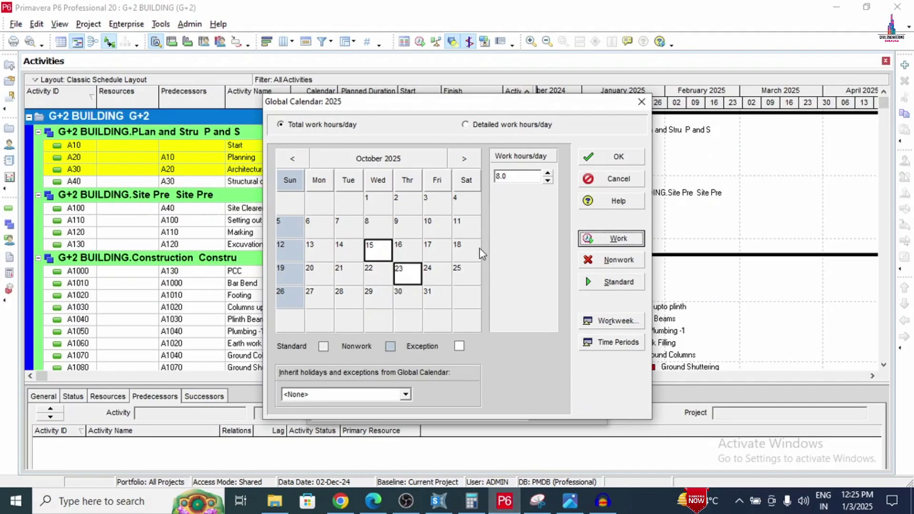
left_click(375, 198)
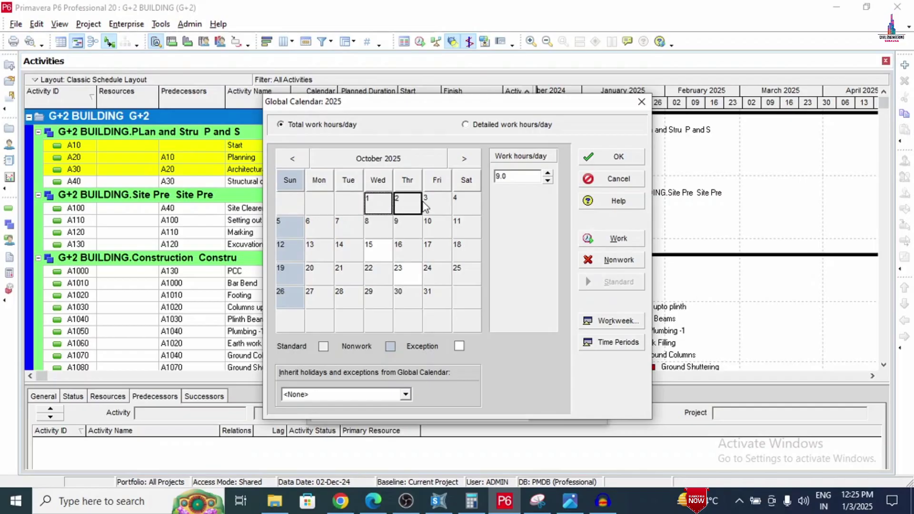
left_click_drag(450, 208, 465, 208)
left_click(468, 277, "ctrl")
left_click(434, 274, "ctrl")
left_click(376, 274, "ctrl")
left_click(346, 281, "ctrl")
left_click(323, 280, "ctrl")
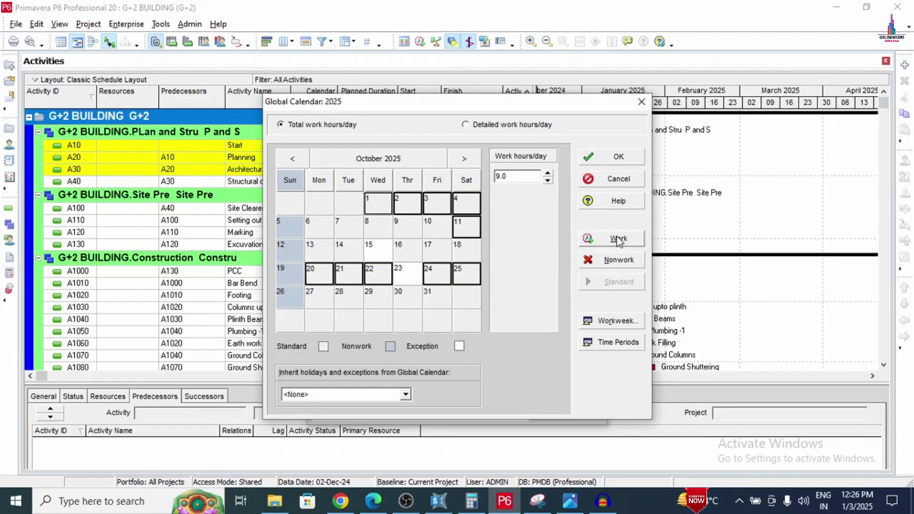
left_click(618, 260)
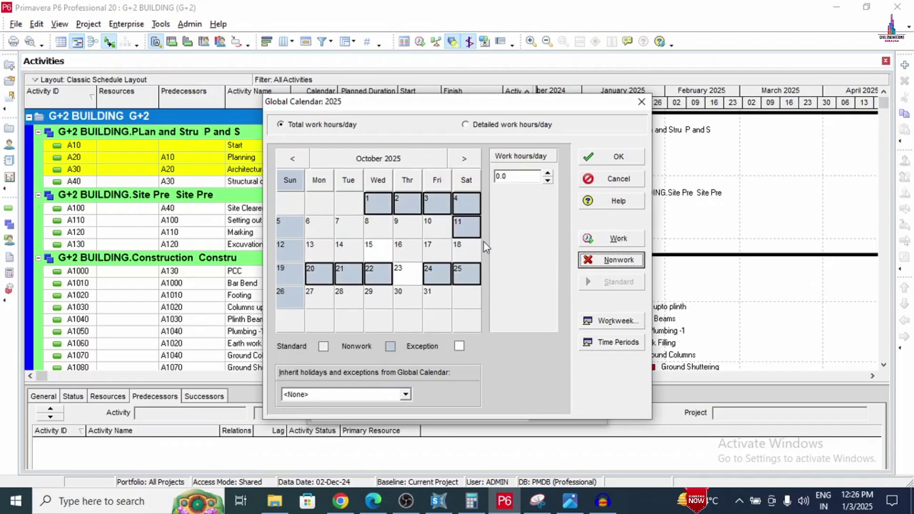
- Change November 6 and 19, 2025 from nonwork days to work days
left_click(465, 159)
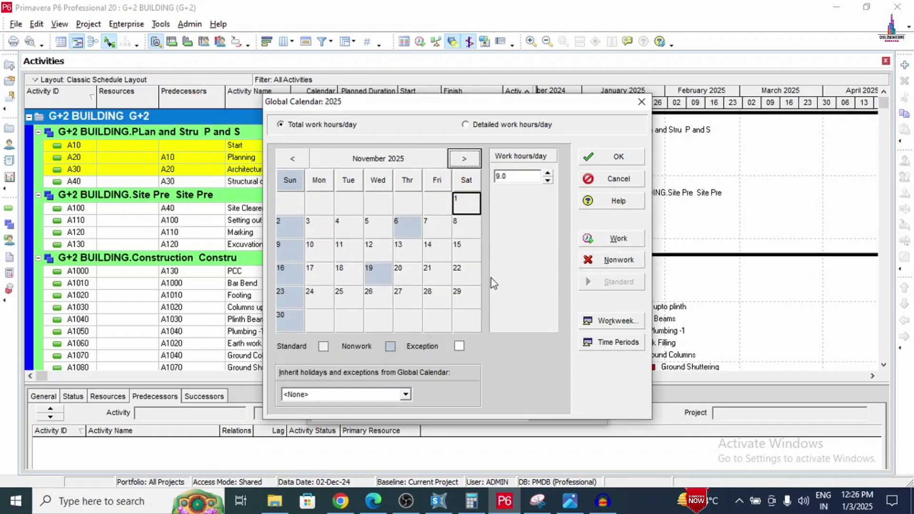
left_click(408, 234)
left_click(386, 277, "ctrl")
left_click(617, 259)
left_click(613, 237)
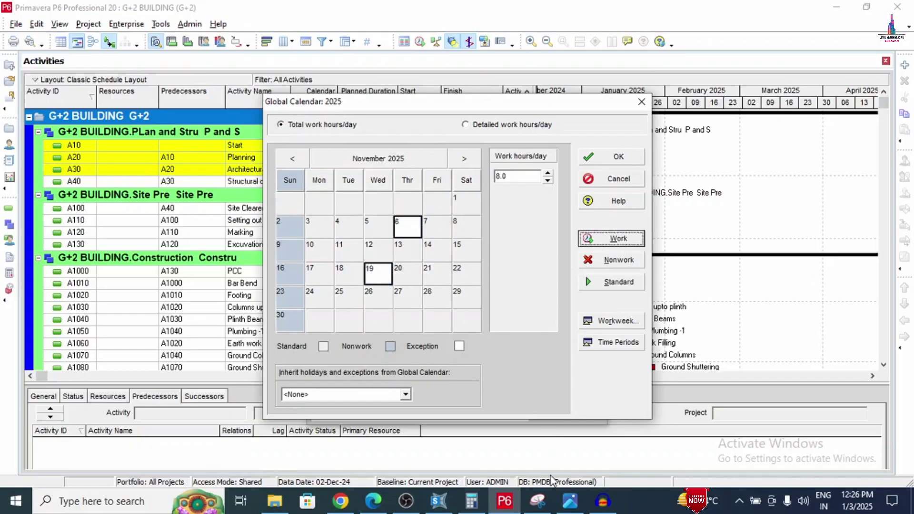
- Check November in the 2025 calendar image and mark November 5, 8 and 22, 2025 as nonwork days
left_click(570, 502)
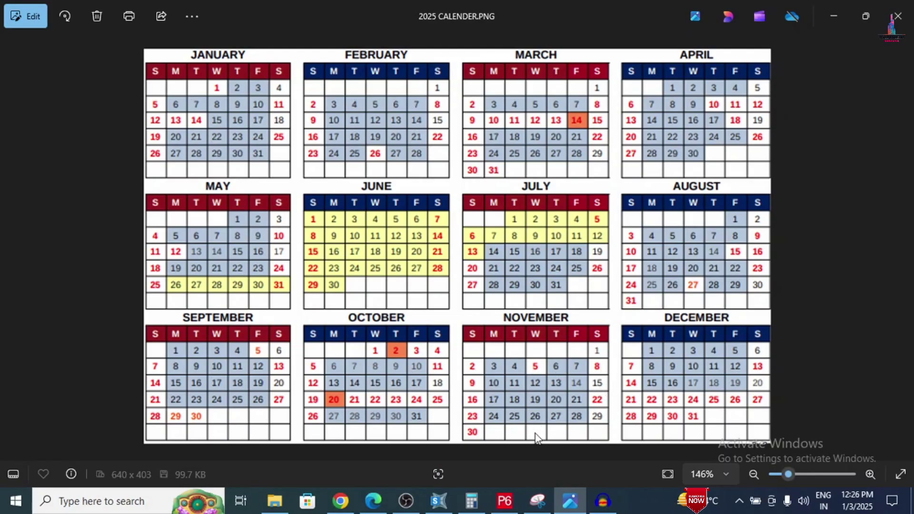
left_click(506, 500)
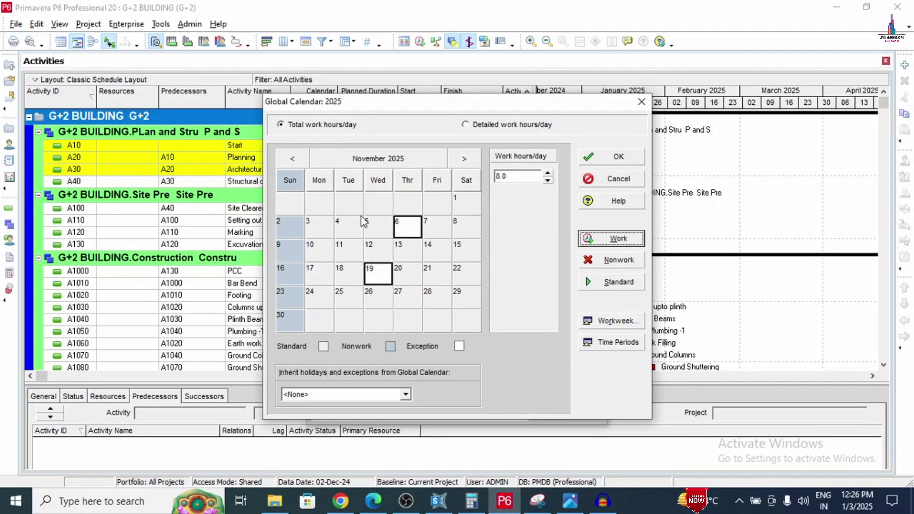
left_click(377, 226)
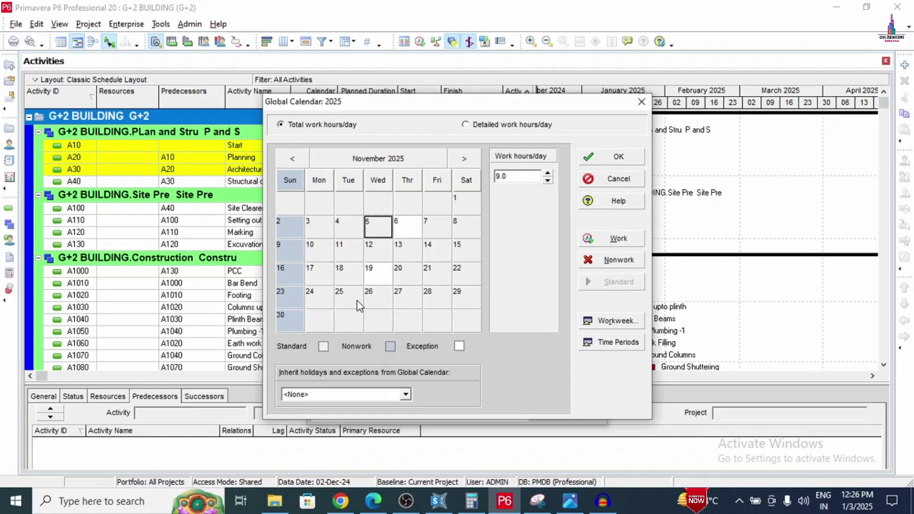
left_click(443, 275)
left_click(465, 277)
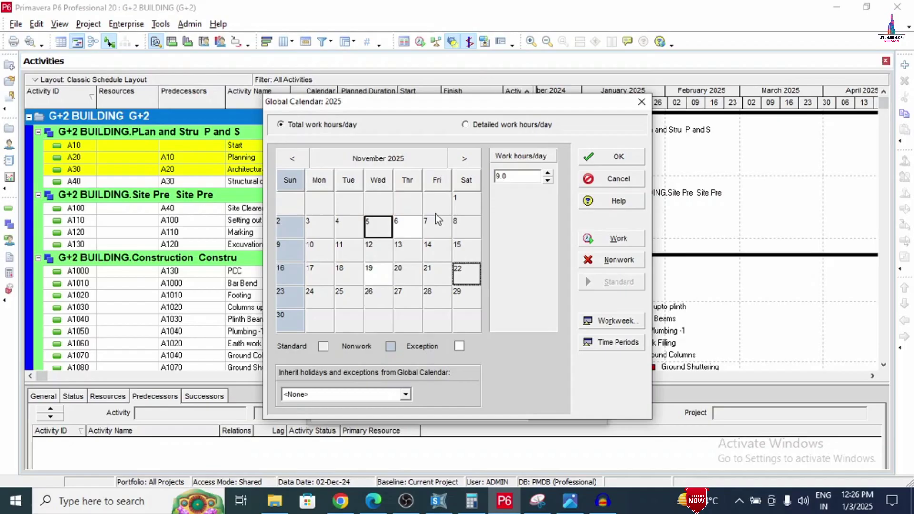
left_click(595, 260)
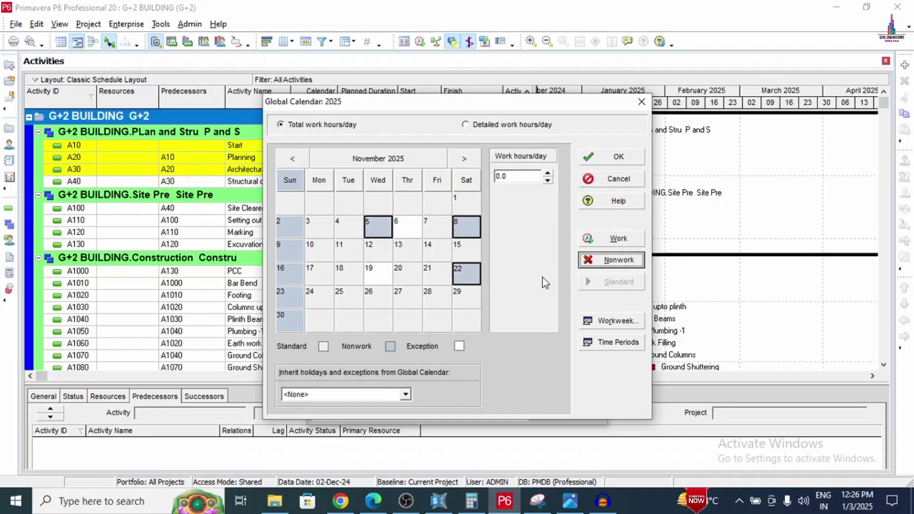
- Check December in the 2025 calendar image and change December 10, 17 and 24, 2025 from nonwork days to work days
left_click(464, 160)
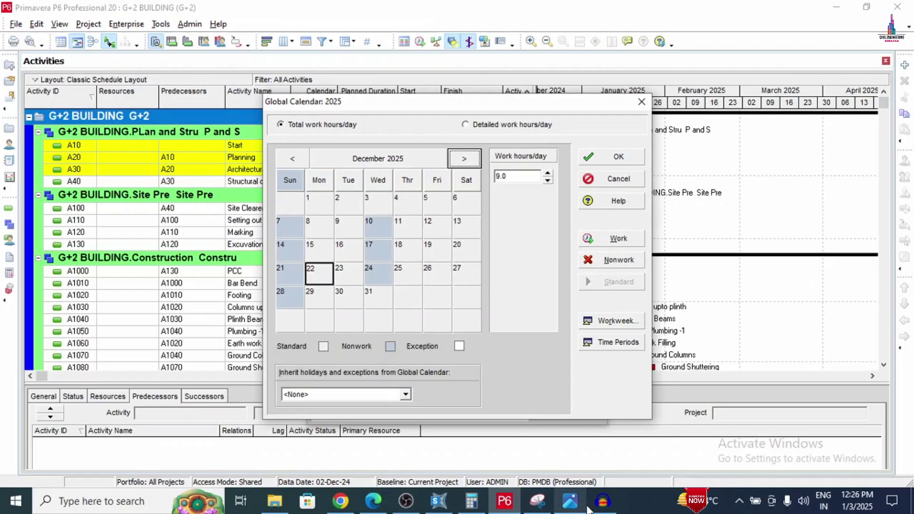
left_click(570, 500)
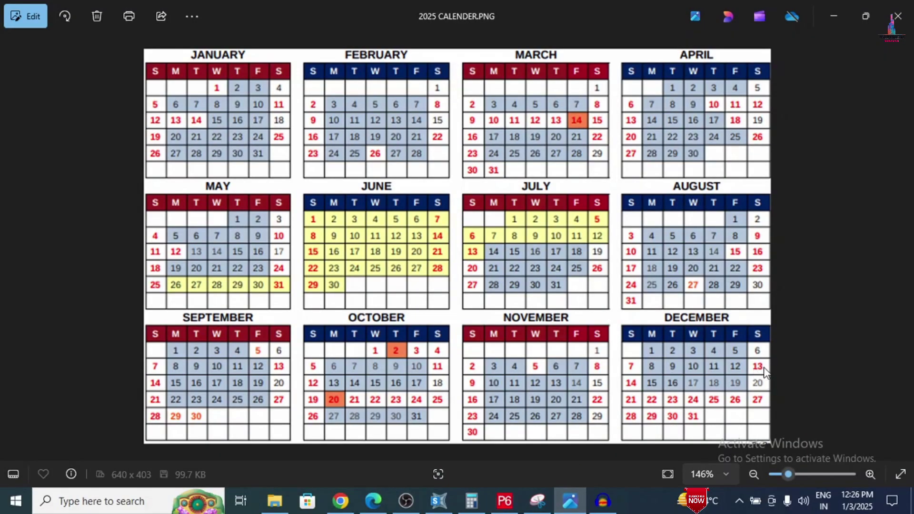
left_click(504, 501)
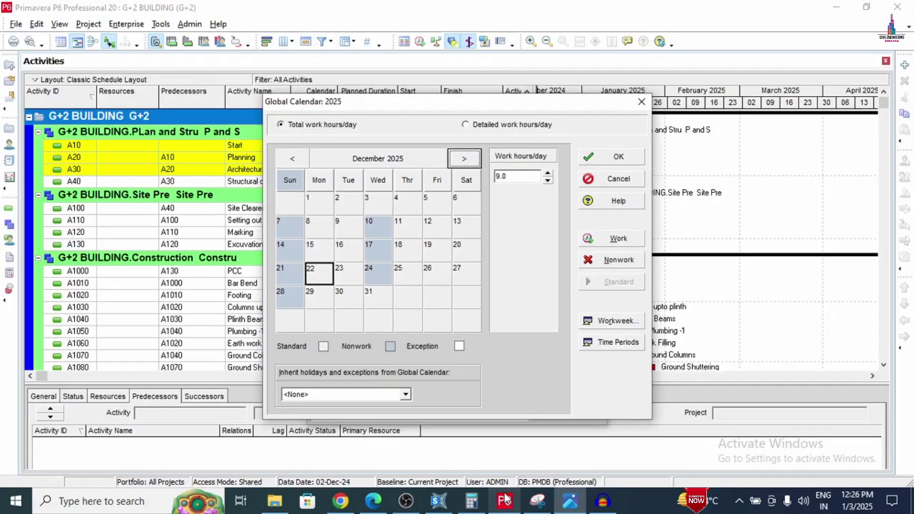
left_click(464, 164)
key("shift+Tab")
key("space")
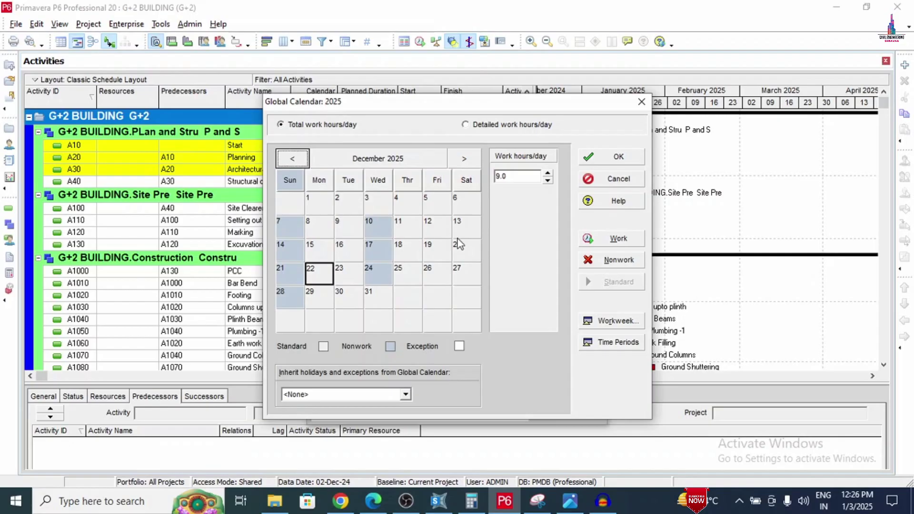
left_click(385, 231)
left_click(382, 266, "ctrl")
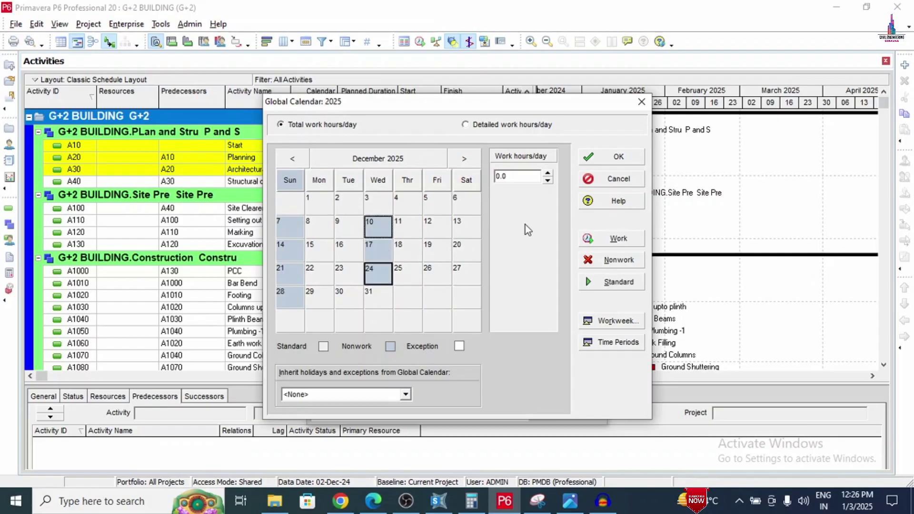
left_click(614, 260)
left_click(616, 238)
left_click(378, 250)
left_click(618, 240)
- Mark December 13, 20, 22 to 27 and 29 to 31, 2025 as nonwork days and save the 2025 calendar
left_click(467, 227)
left_click(464, 250, "ctrl")
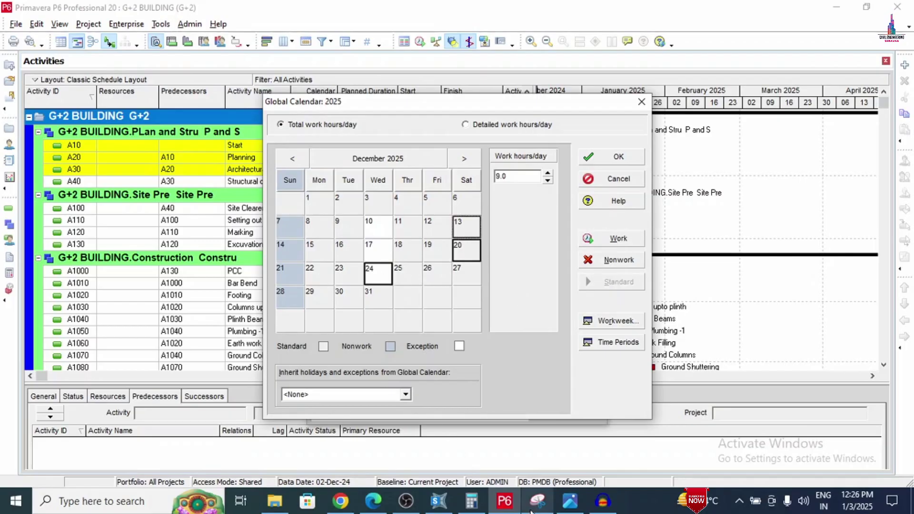
left_click(569, 501)
left_click(569, 500)
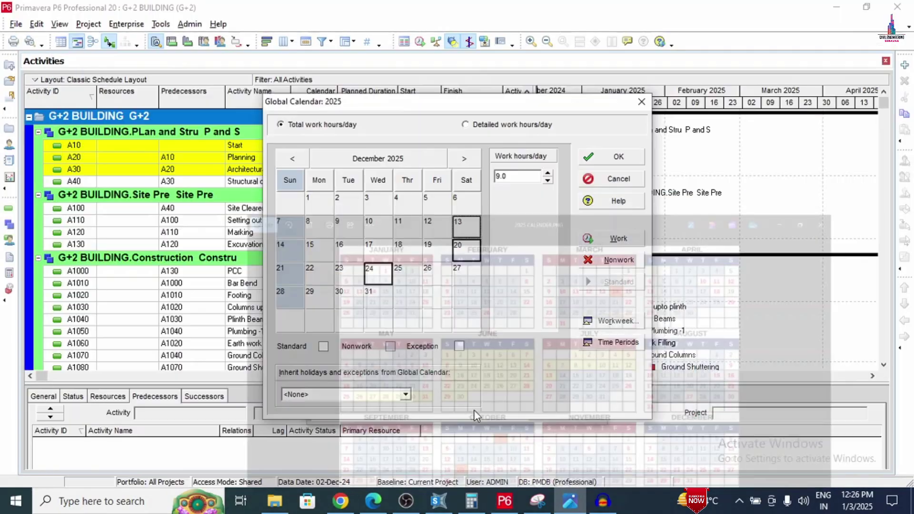
left_click(319, 274, "ctrl")
left_click(407, 275, "ctrl")
left_click(388, 292, "ctrl")
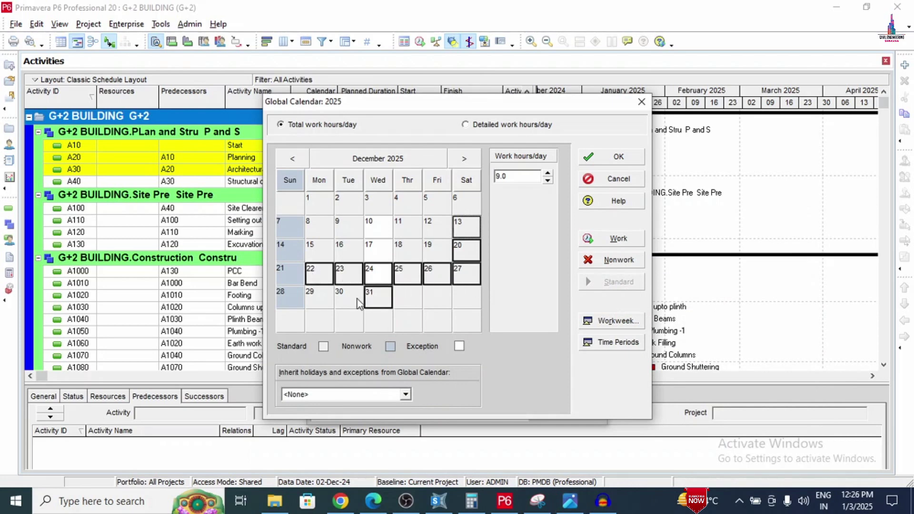
left_click(317, 303, "ctrl")
left_click(611, 259)
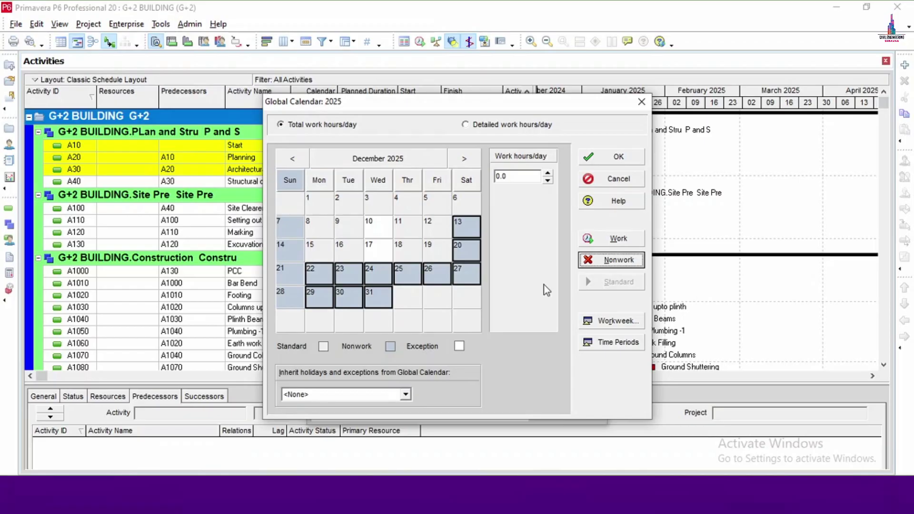
left_click(636, 156)
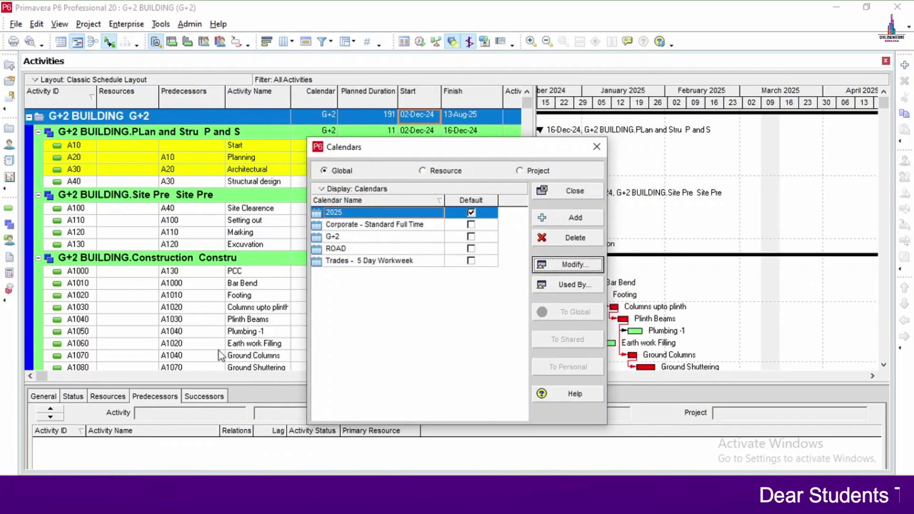
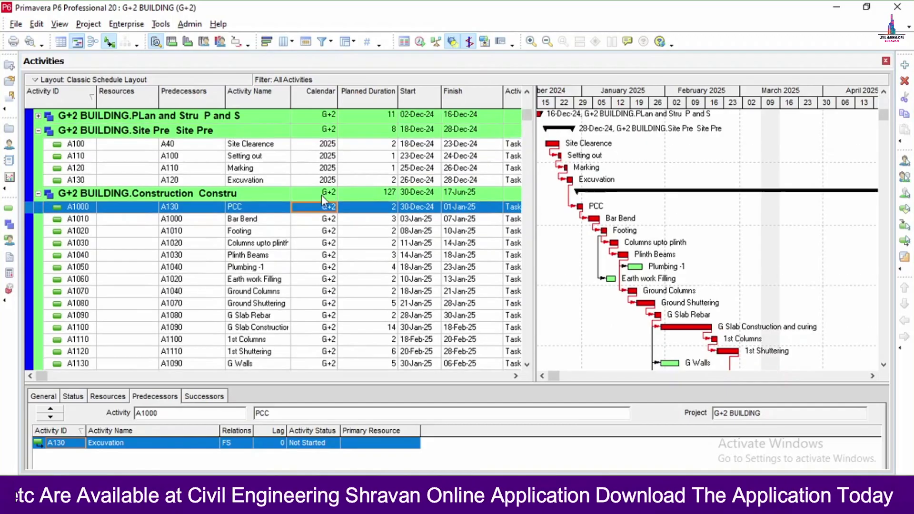
- Expand the PLan and Stru group and assign the 2025 calendar to the Start activity A10
left_click(327, 120)
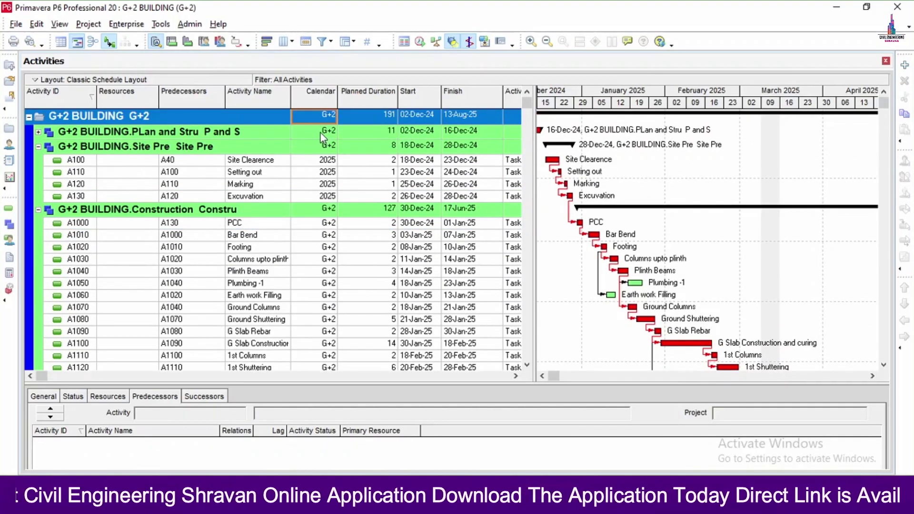
left_click(38, 132)
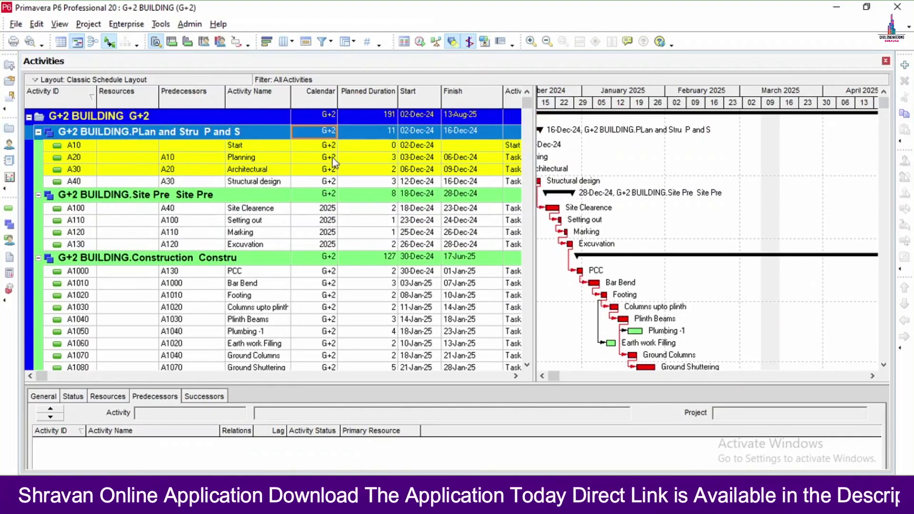
left_click(324, 145)
right_click(323, 146)
left_click(323, 145)
left_click(330, 145)
double_click(391, 224)
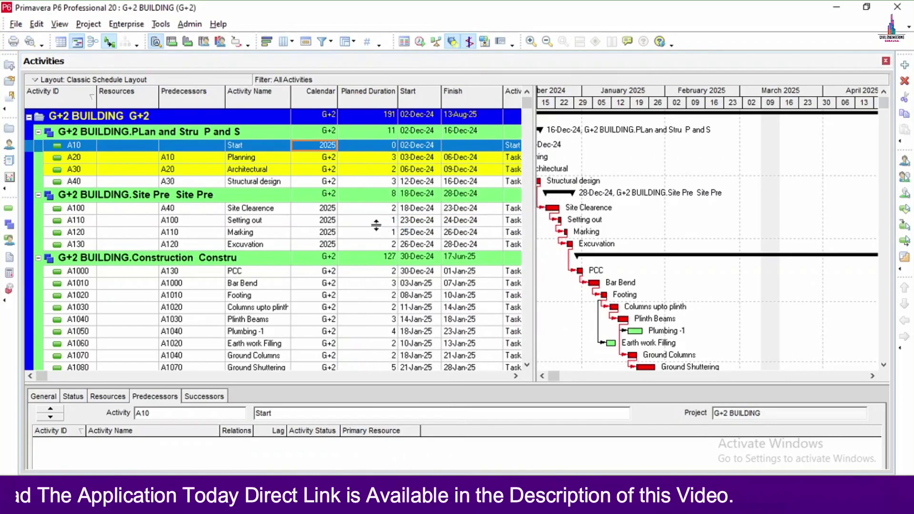
- Assign the 2025 calendar to activities A20, A30 and A40 in the PLan and Stru group
left_click(324, 169)
left_click(331, 169)
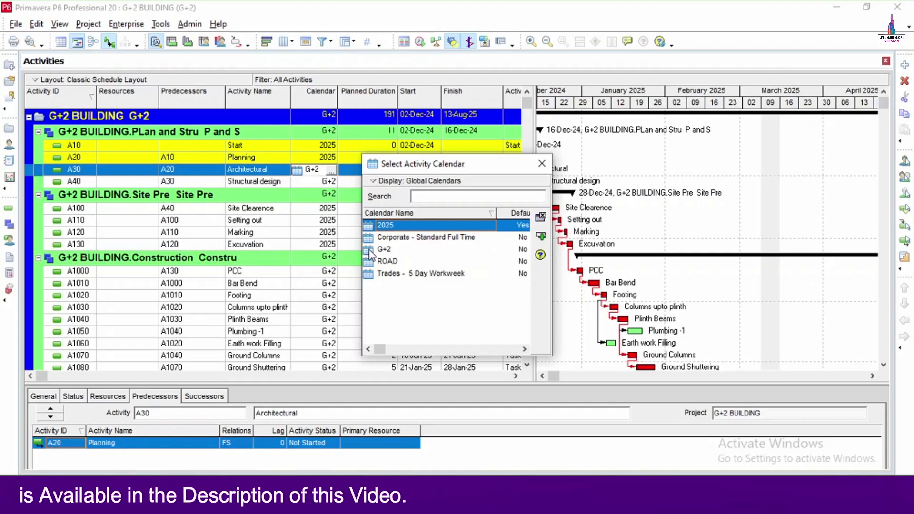
double_click(390, 225)
left_click(329, 181)
left_click(329, 181)
double_click(390, 225)
left_click(352, 194)
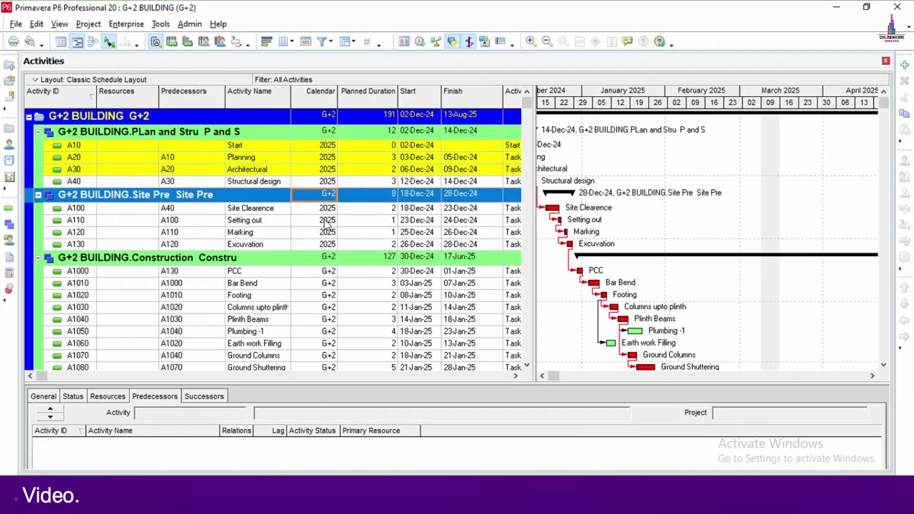
- Assign the 2025 calendar to activities A1000 PCC, A1010 Bar Bend and A1020 Footing
left_click(328, 271)
left_click(328, 271)
double_click(391, 224)
left_click(328, 283)
left_click(329, 283)
double_click(390, 224)
scroll(329, 267, "down", 1)
left_click(328, 264)
left_click(329, 264)
double_click(386, 224)
- Assign the 2025 calendar to activities A1030 Columns upto plinth, A1040 Plinth Beams and A1050 Plumbing -1
left_click(328, 276)
left_click(328, 276)
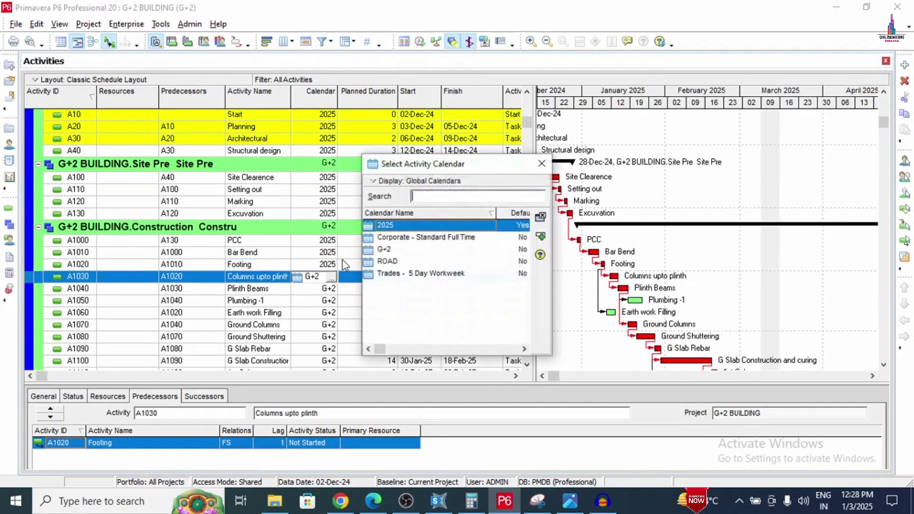
double_click(386, 225)
left_click(329, 288)
left_click(328, 288)
double_click(385, 224)
double_click(328, 300)
double_click(385, 225)
- Assign the 2025 calendar to activities A1060 Earth work Filling, A1070 Ground Columns, A1080 Ground Shuttering and A1090 G Slab Rebar
scroll(381, 224, "down", 1)
double_click(328, 276)
double_click(386, 225)
double_click(328, 288)
double_click(381, 223)
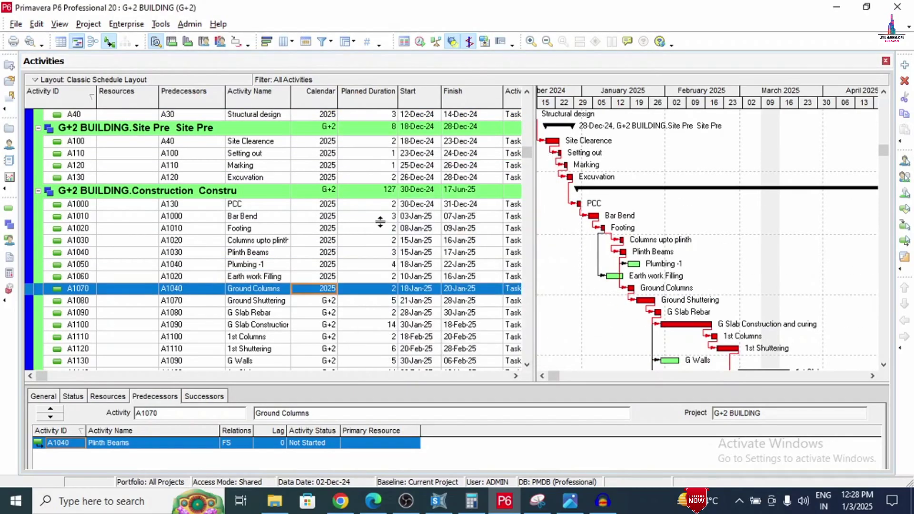
left_click(328, 300)
left_click(328, 300)
double_click(385, 225)
double_click(328, 312)
double_click(385, 225)
- Assign the 2025 calendar to activity A1100 for G slab construction, A1110 1st Columns and A1120 1st Shuttering
scroll(380, 225, "down", 1)
double_click(331, 273)
double_click(386, 225)
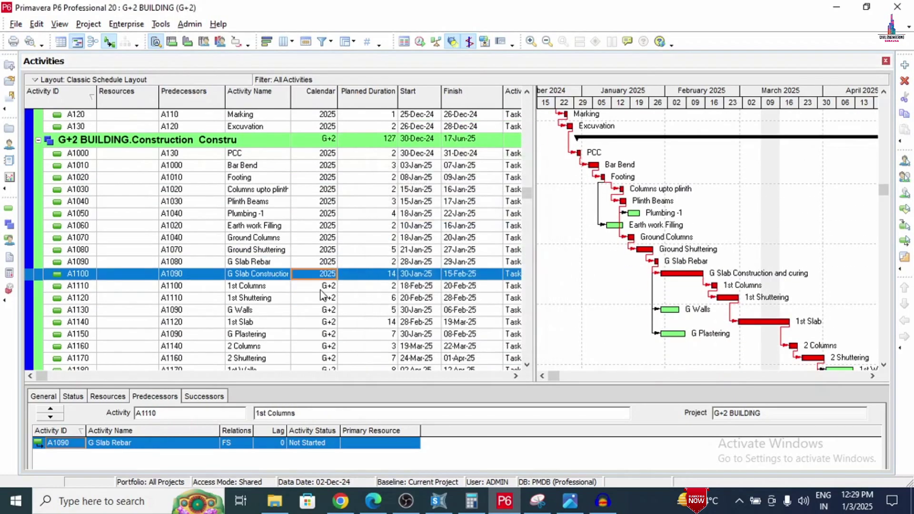
double_click(328, 286)
double_click(385, 224)
double_click(328, 297)
double_click(385, 225)
- Assign the 2025 calendar to activities A1130 G Walls, A1140 1st Slab, A1150 G Plastering and A1160 2 Columns
scroll(333, 247, "down", 1)
double_click(329, 298)
double_click(386, 225)
scroll(333, 247, "down", 1)
double_click(329, 259)
double_click(386, 225)
double_click(328, 271)
double_click(385, 225)
left_click(322, 284)
double_click(385, 225)
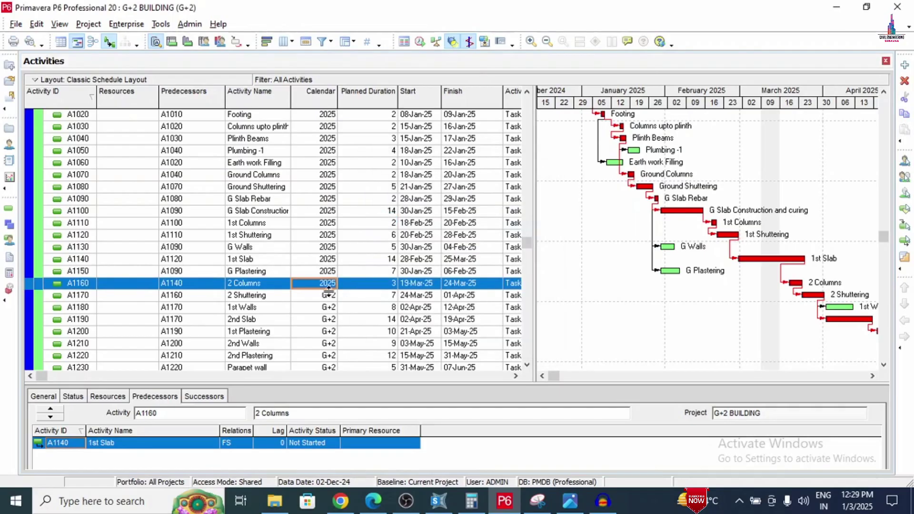
- Assign the 2025 calendar to activities A1170 2 Shuttering, A1180 1st Walls, A1190 2nd Slab and A1200 1st Plastering
double_click(328, 295)
double_click(386, 225)
scroll(333, 247, "down", 1)
double_click(329, 271)
double_click(385, 224)
double_click(329, 283)
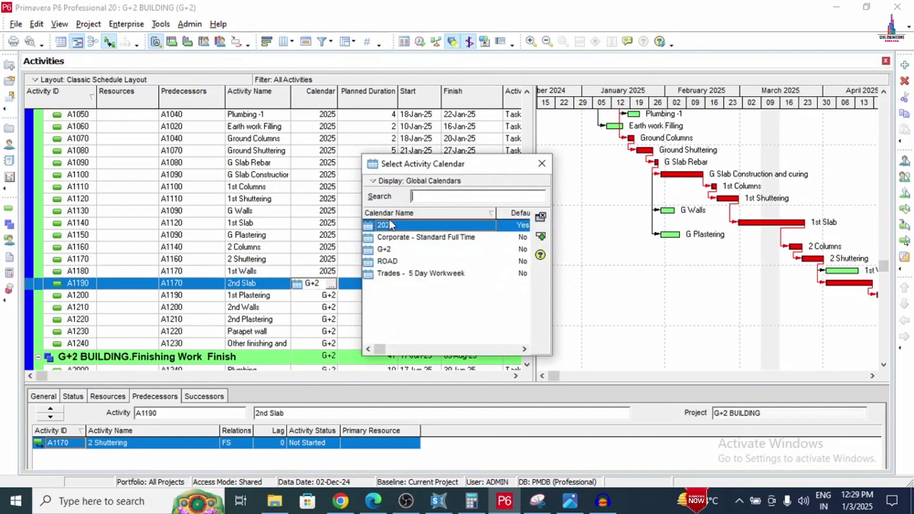
double_click(385, 225)
double_click(329, 295)
double_click(385, 224)
- Assign the 2025 calendar to the remaining Construction activities, A1210, A1220, A1230 and A1240
double_click(328, 307)
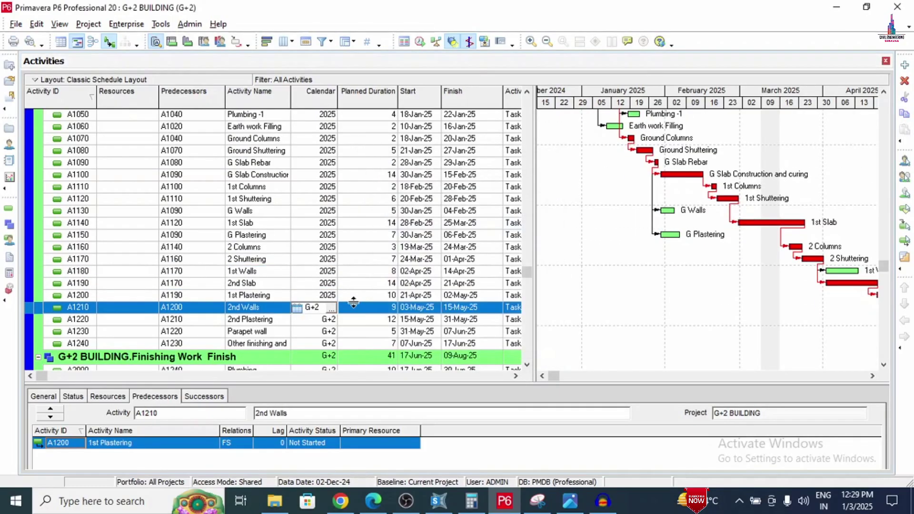
double_click(386, 225)
double_click(329, 319)
double_click(385, 225)
double_click(328, 331)
double_click(386, 225)
scroll(333, 247, "down", 1)
double_click(314, 306)
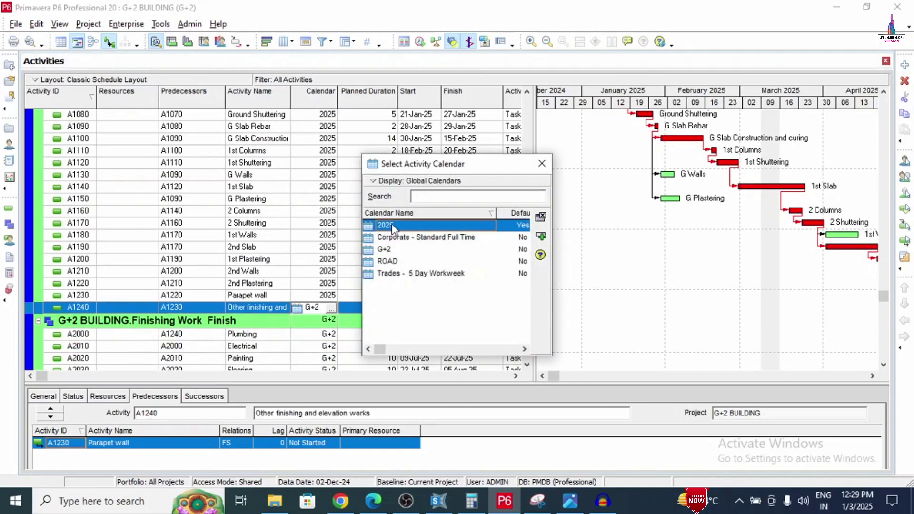
double_click(385, 224)
- Assign the 2025 calendar to the Finishing Work activities A2000, A2010, A2020, A2030 and A2040
scroll(333, 248, "down", 2)
double_click(328, 273)
double_click(385, 225)
double_click(329, 286)
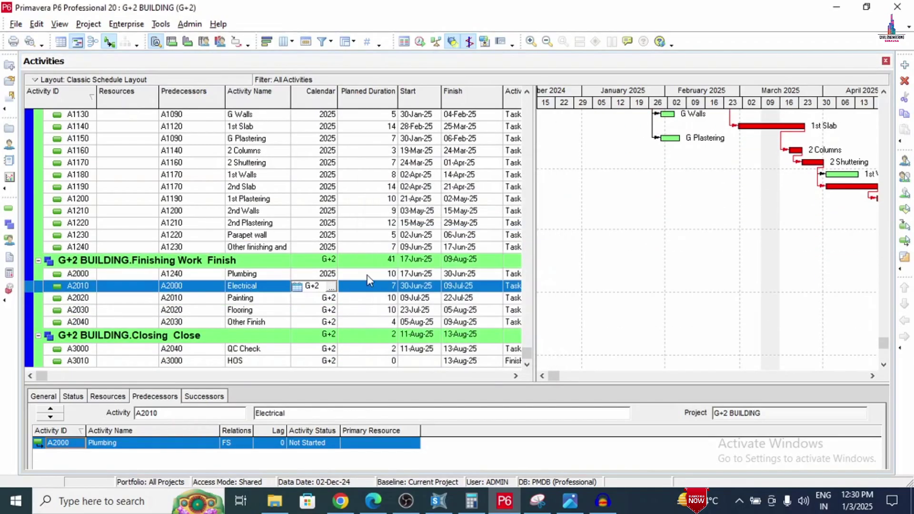
double_click(385, 225)
double_click(328, 297)
double_click(385, 224)
double_click(329, 310)
double_click(385, 225)
double_click(329, 321)
double_click(386, 225)
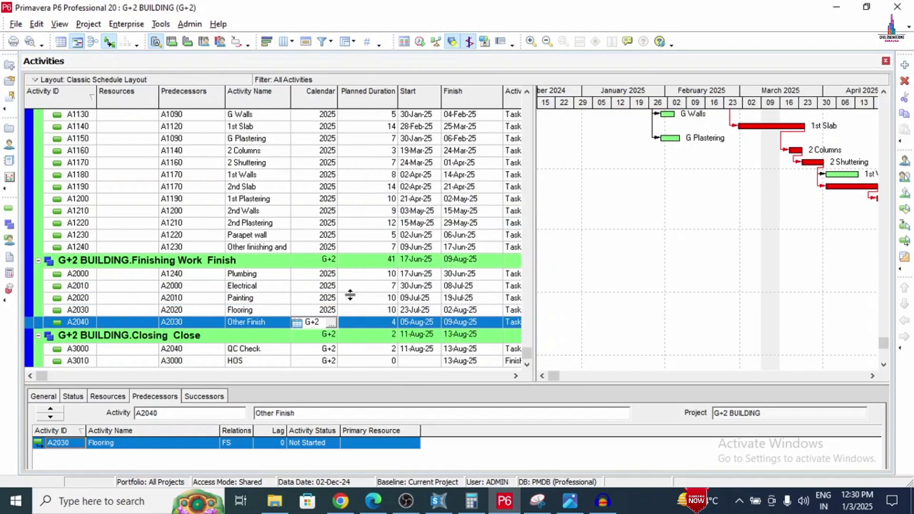
- Assign the 2025 calendar to the Closing activities A3000 QC Check and A3010 HOS, and review the calendar assignments of all activities
double_click(328, 348)
double_click(385, 225)
scroll(328, 343, "down", 1)
double_click(329, 349)
double_click(385, 224)
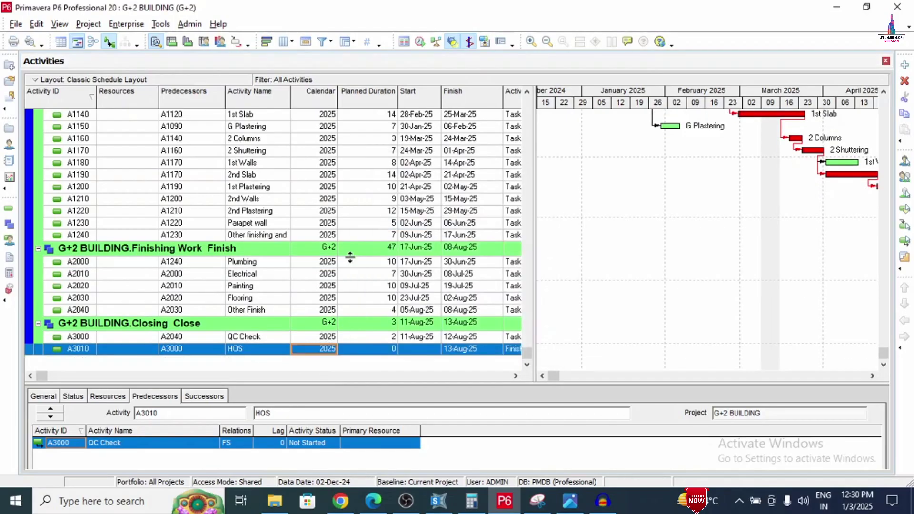
scroll(352, 284, "up", 10)
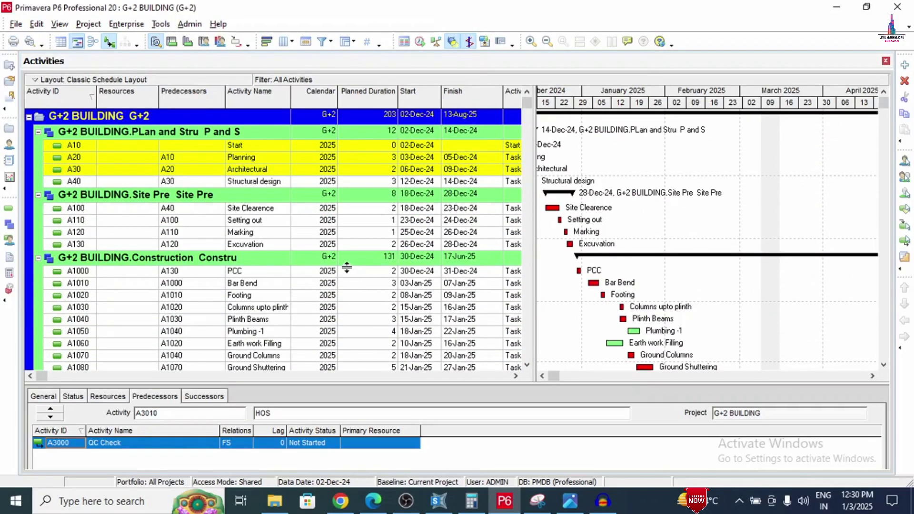
scroll(340, 264, "down", 6)
scroll(328, 259, "down", 3)
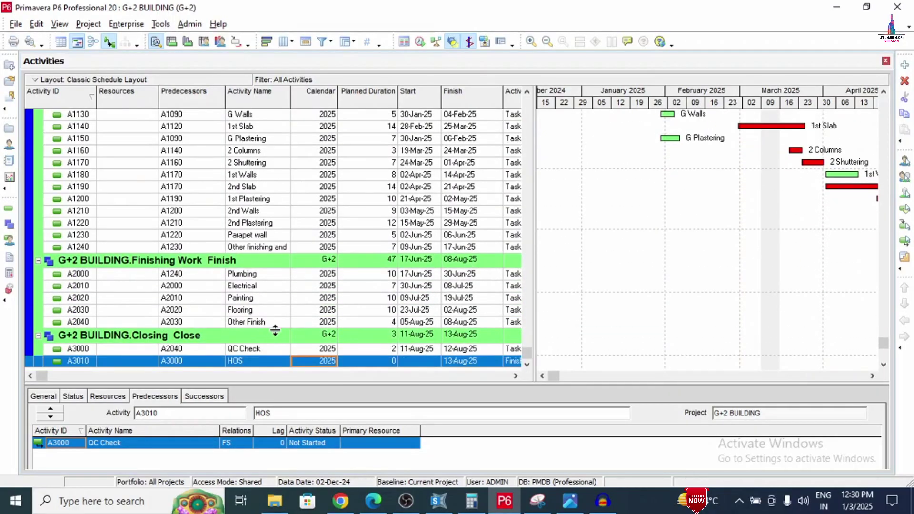
- Schedule the project with the selected data date 02-Dec-24 applied to all open projects
left_click(420, 46)
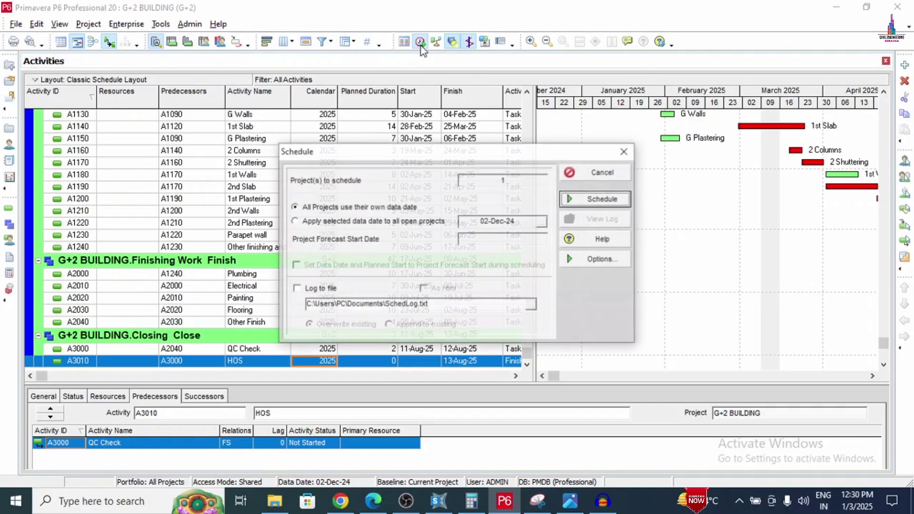
left_click(326, 224)
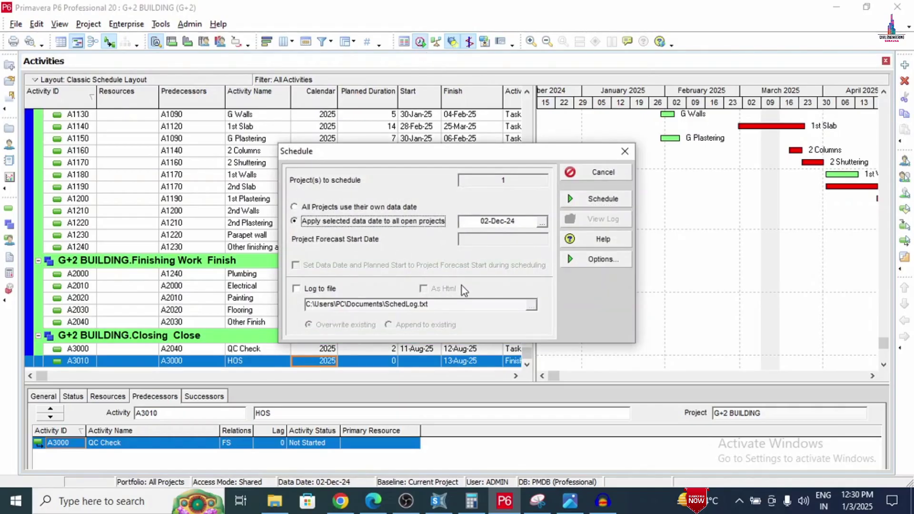
left_click(581, 201)
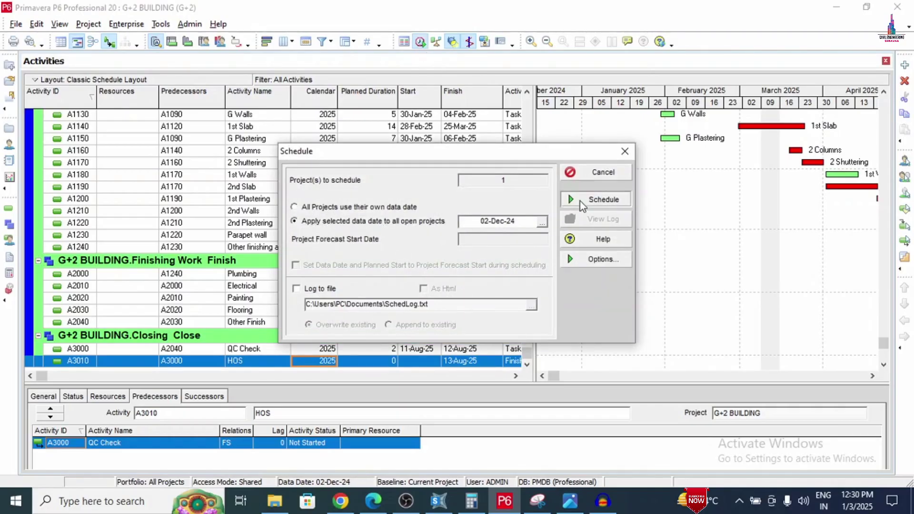
- Examine the G+2 BUILDING project's start, finish and planned duration, and review the holidays in the 2025 calendar image
scroll(425, 296, "up", 8)
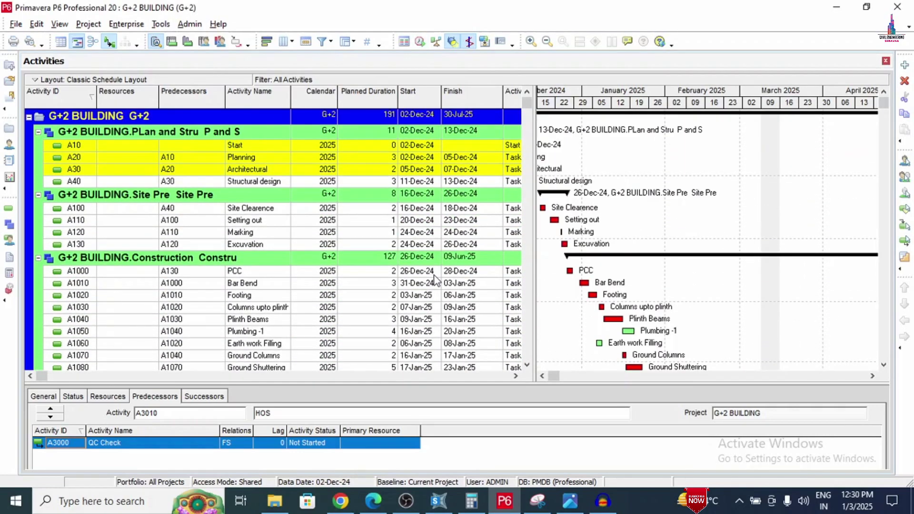
left_click(417, 123)
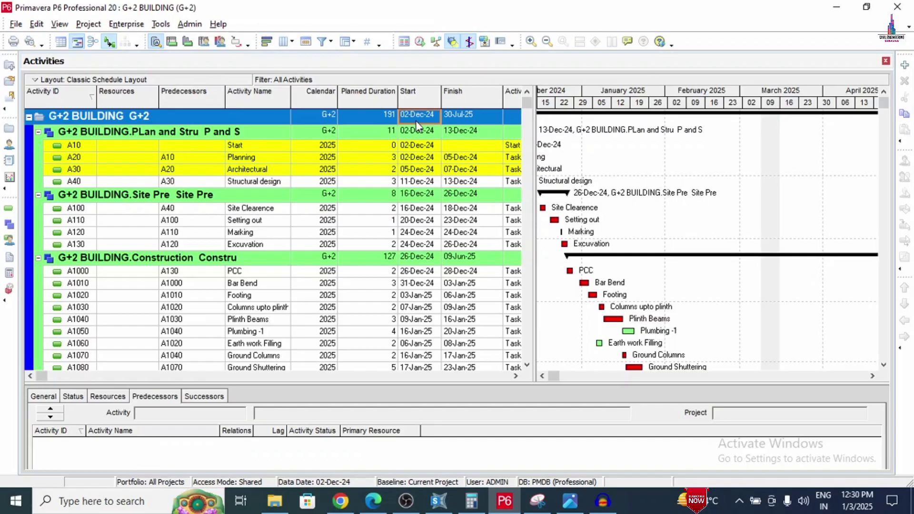
left_click(462, 123)
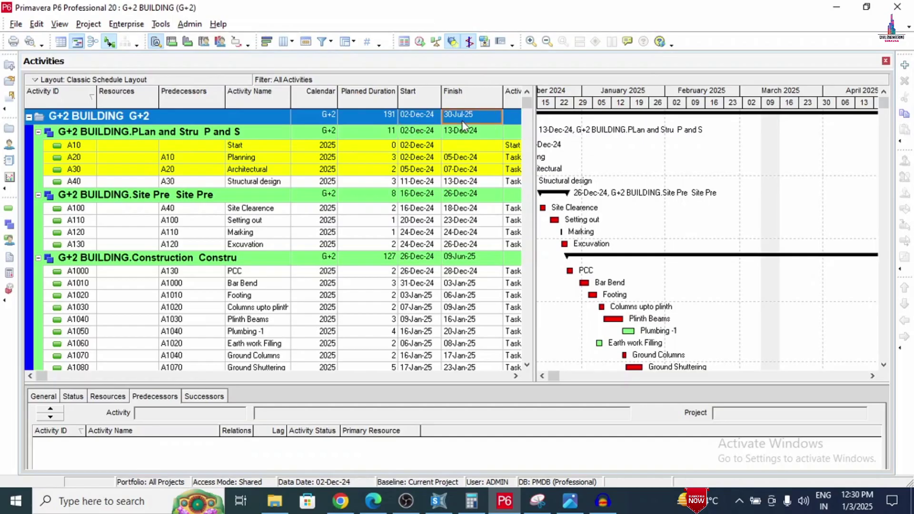
left_click(380, 121)
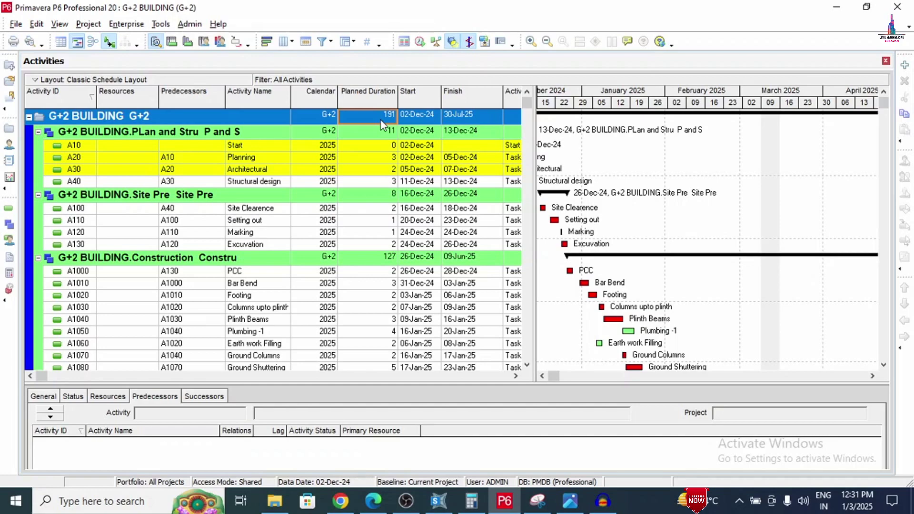
left_click(570, 501)
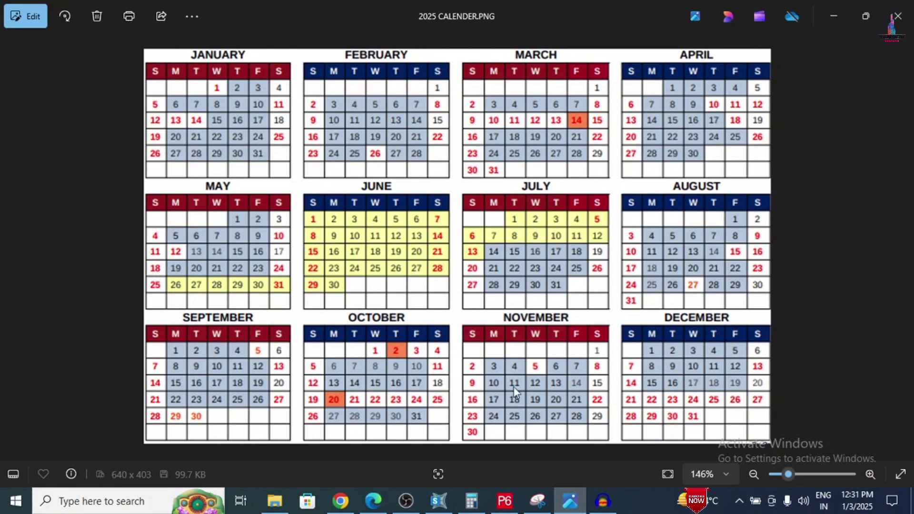
scroll(526, 197, "up", 1)
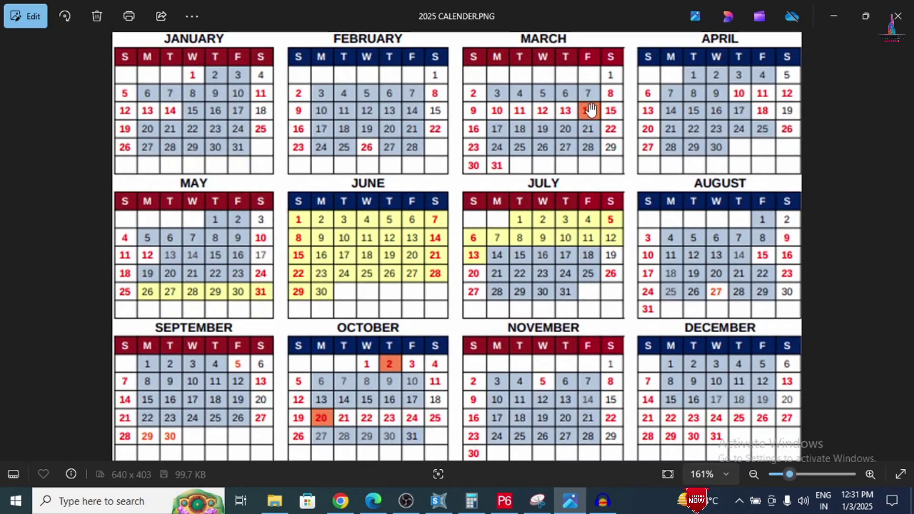
scroll(590, 111, "up", 2)
scroll(590, 110, "down", 3)
scroll(590, 113, "up", 1)
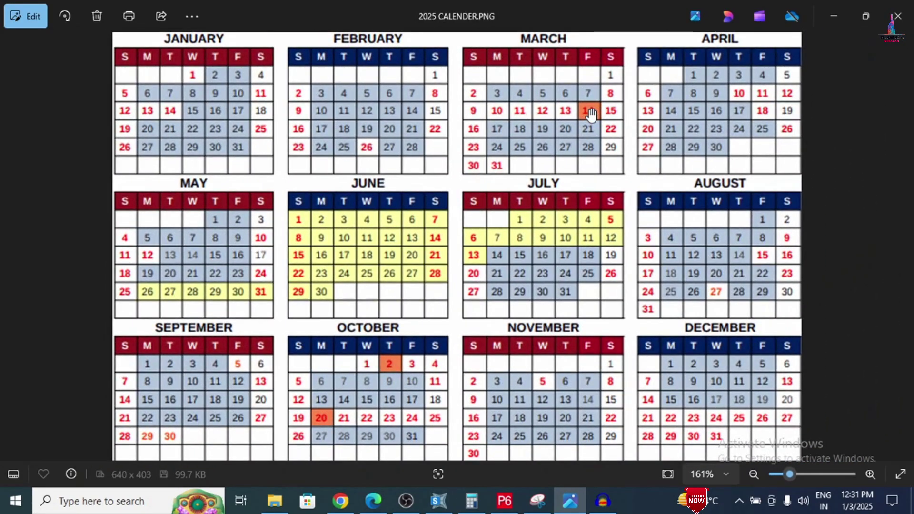